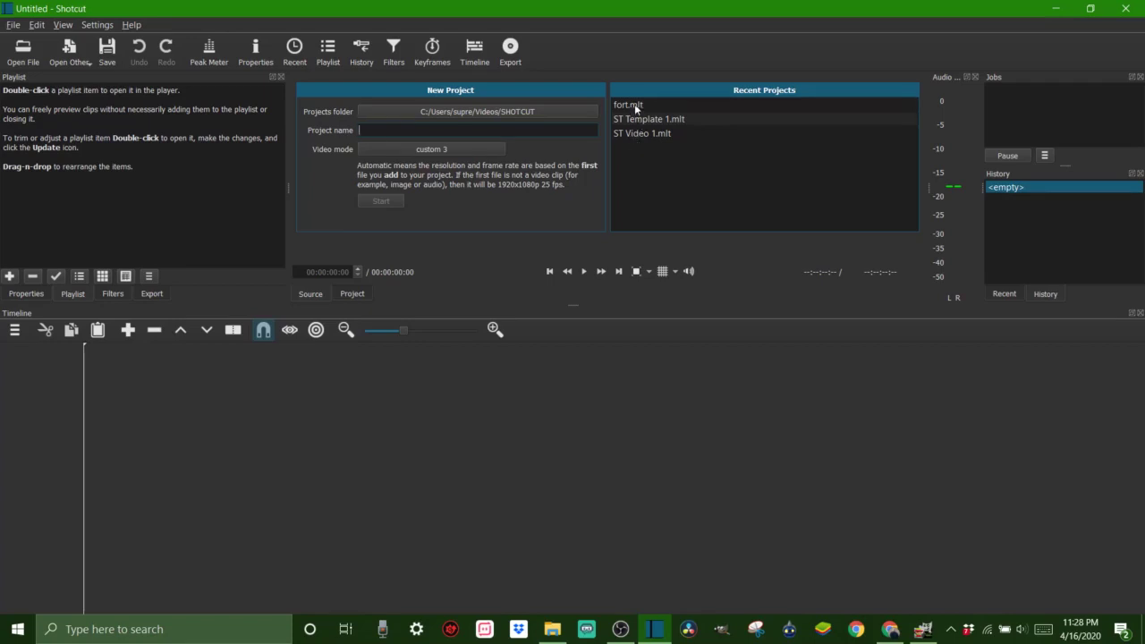
# Open the recent project fort.mlt and play the timeline from near its beginning.
pyautogui.click(634, 104)
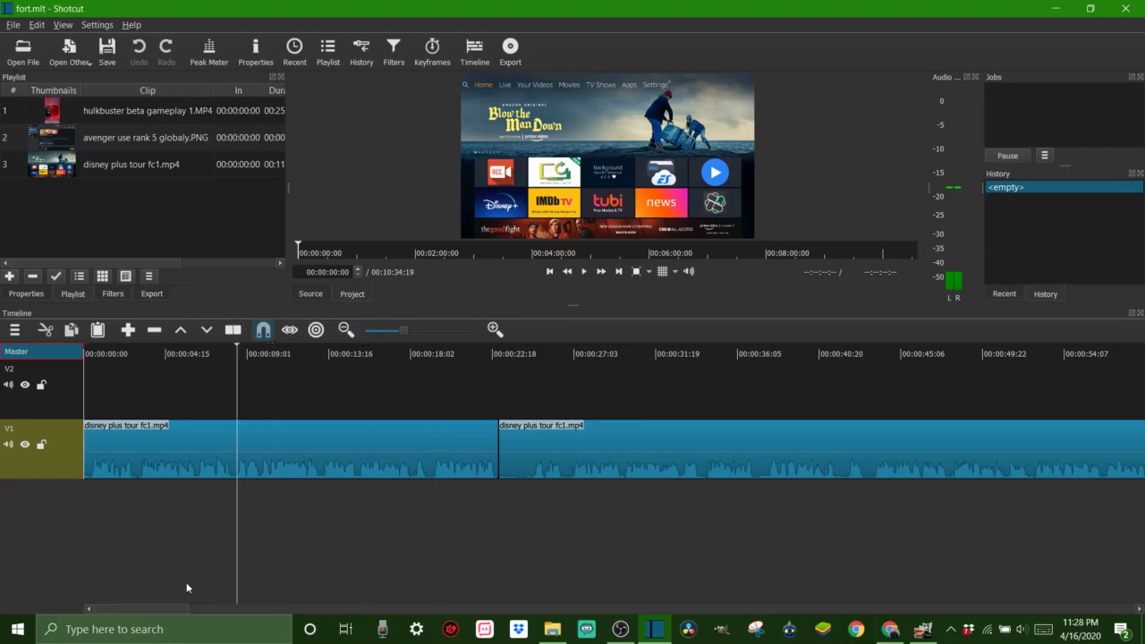
pyautogui.moveTo(118, 556); pyautogui.dragTo(87, 556)
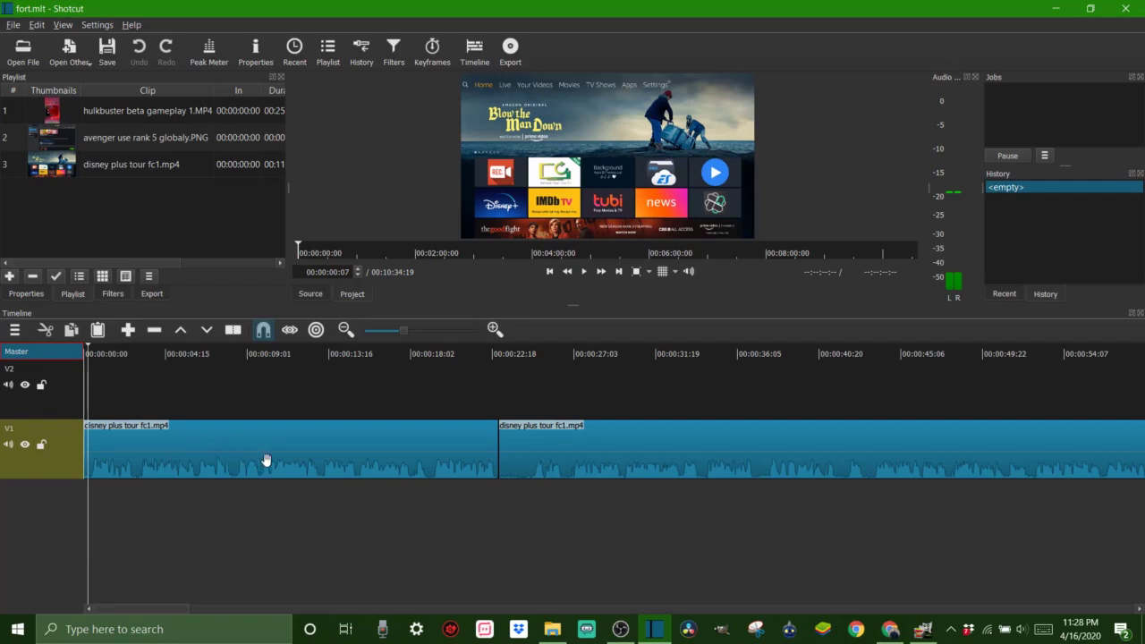
pyautogui.press('space')
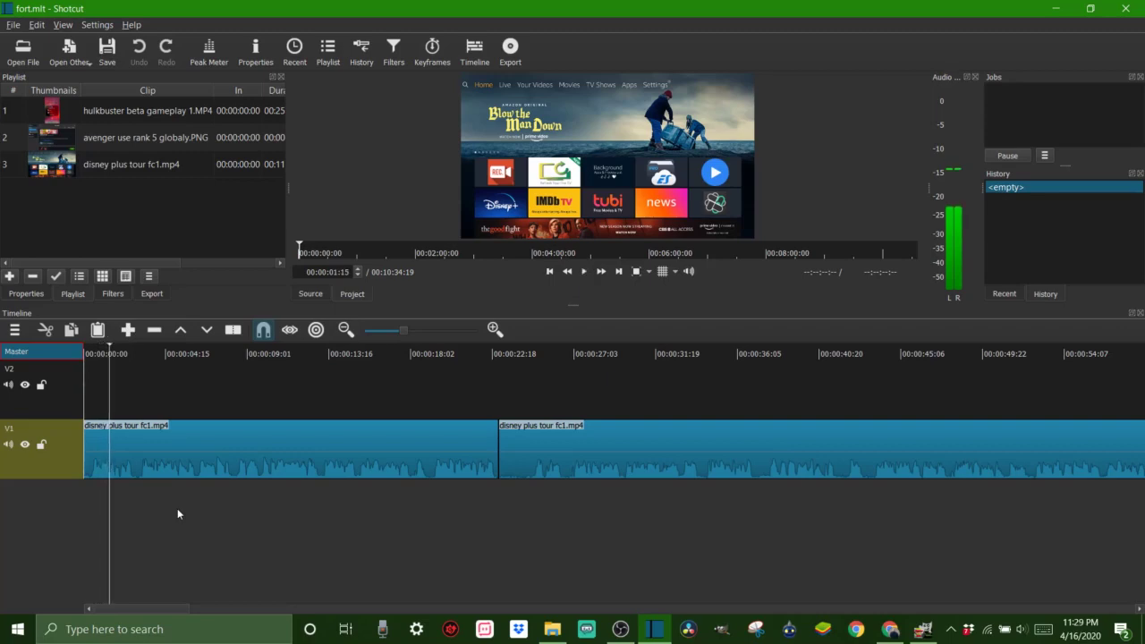
# Split the second disney plus tour fc1.mp4 clip on track V1 at 00:00:37:08.
pyautogui.moveTo(140, 497); pyautogui.dragTo(736, 489)
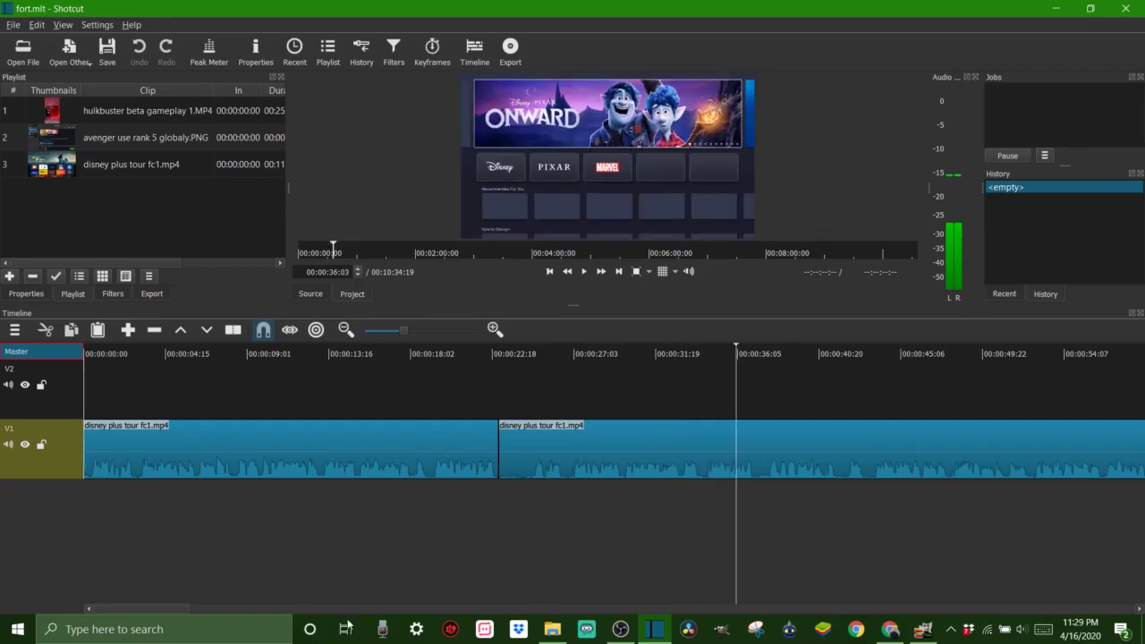
pyautogui.scroll(-2, 324, 528)
pyautogui.moveTo(498, 491); pyautogui.dragTo(531, 507)
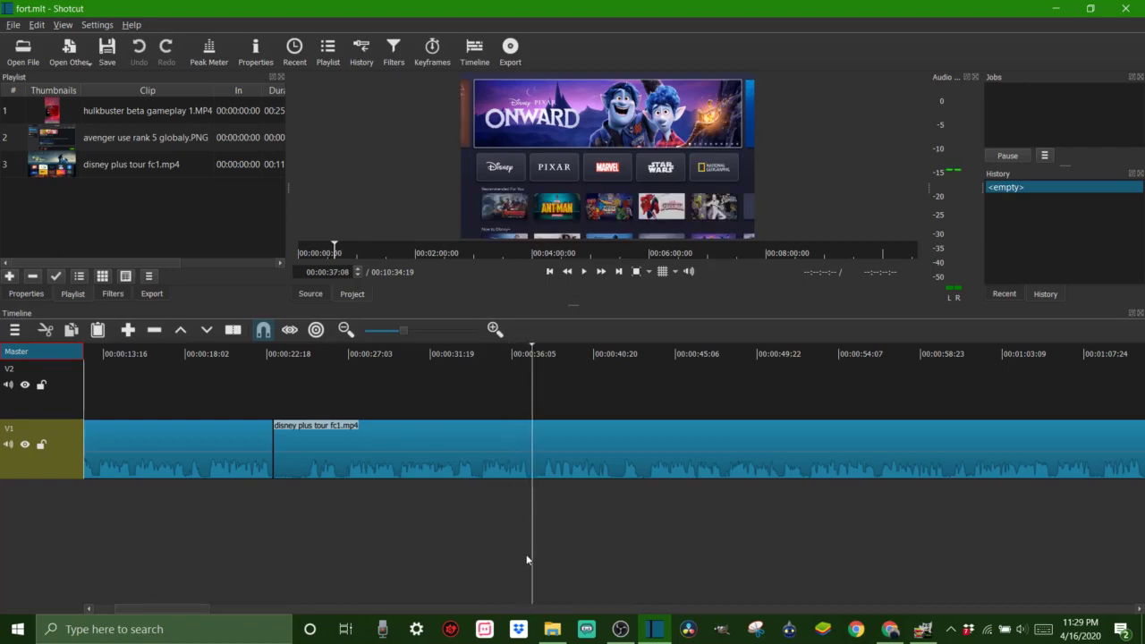
pyautogui.click(235, 458)
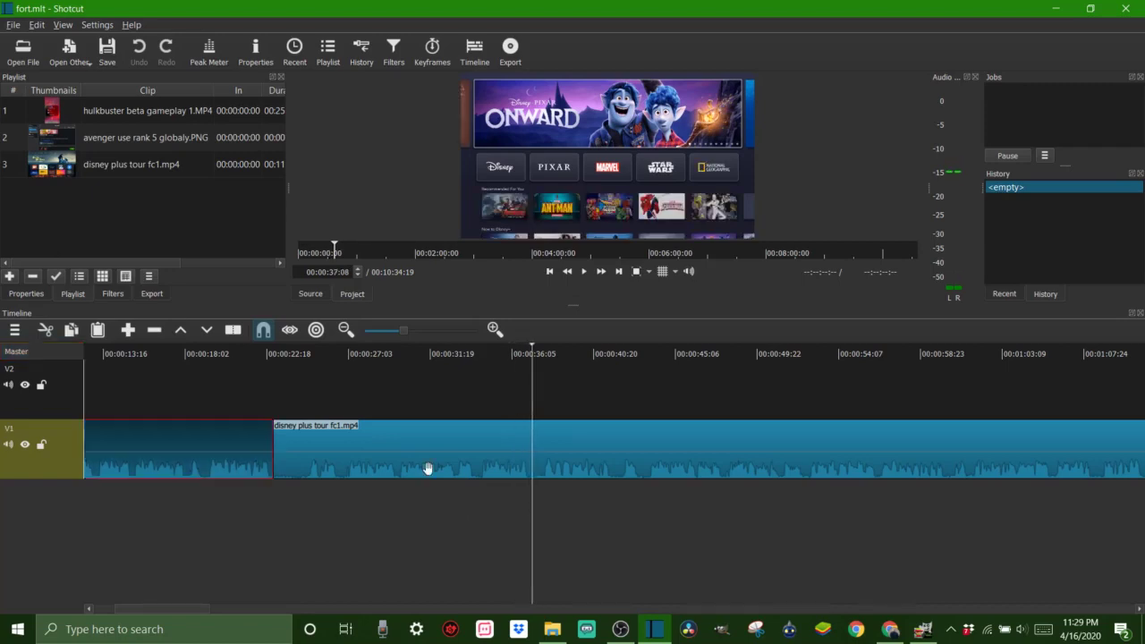
pyautogui.click(546, 439)
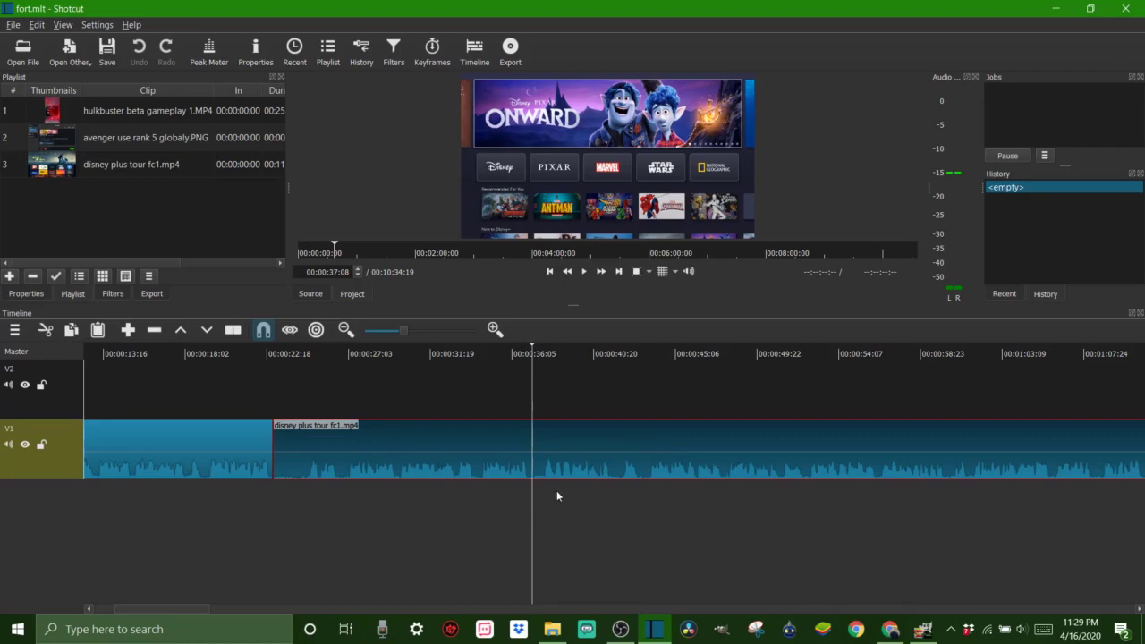
pyautogui.press('s')
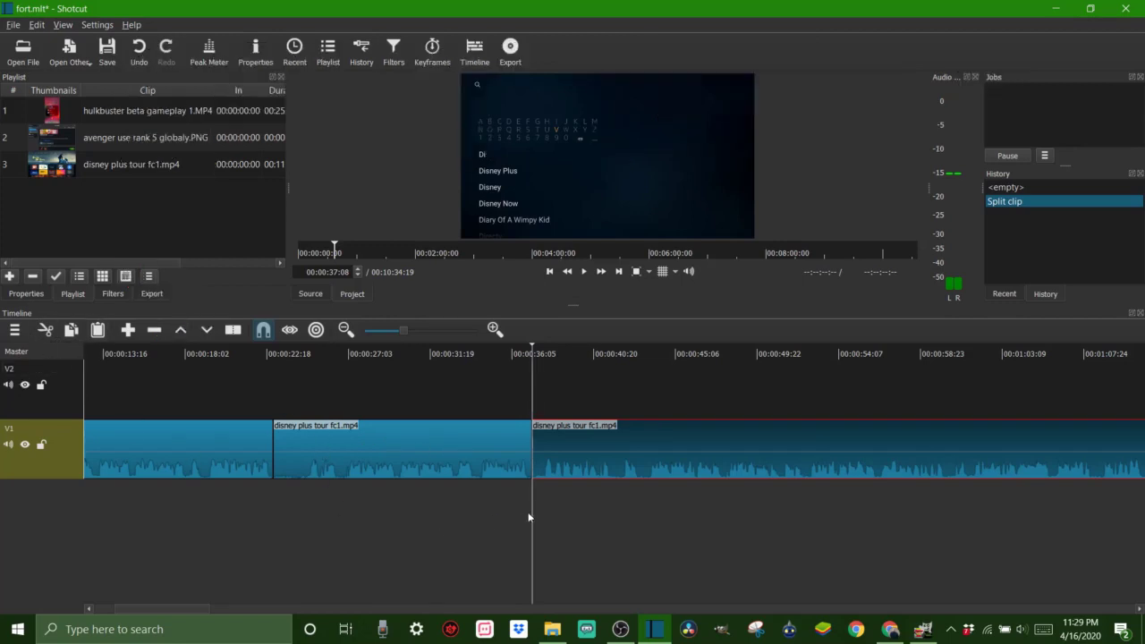
# Split the V1 clip again at 00:00:47:28 and select the segment between the two new cuts.
pyautogui.moveTo(524, 519); pyautogui.dragTo(726, 523)
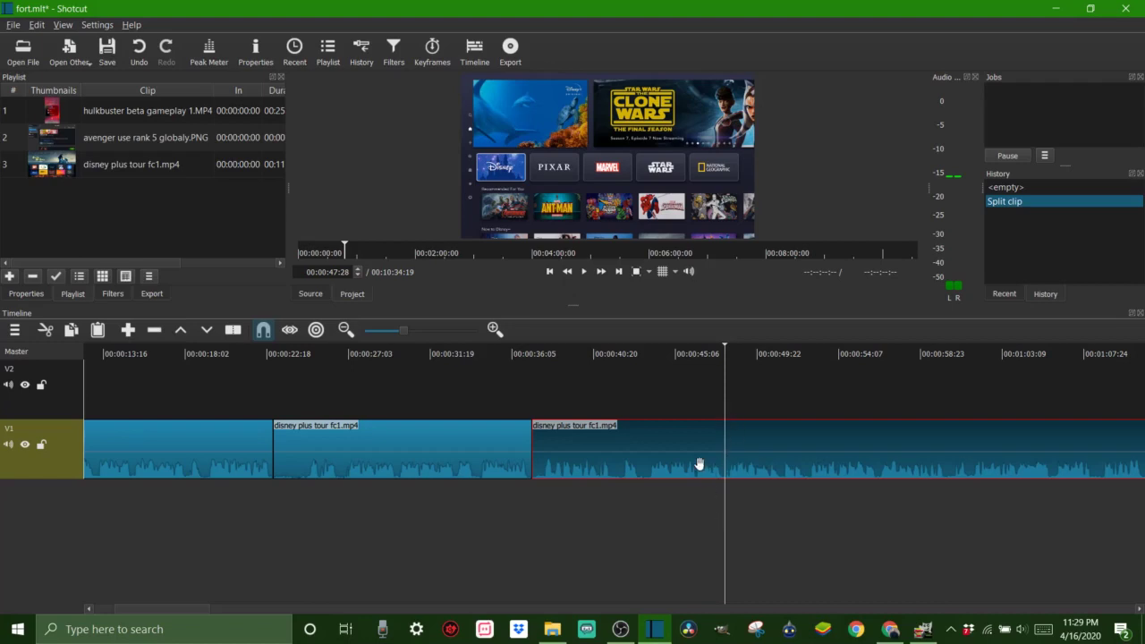
pyautogui.press('s')
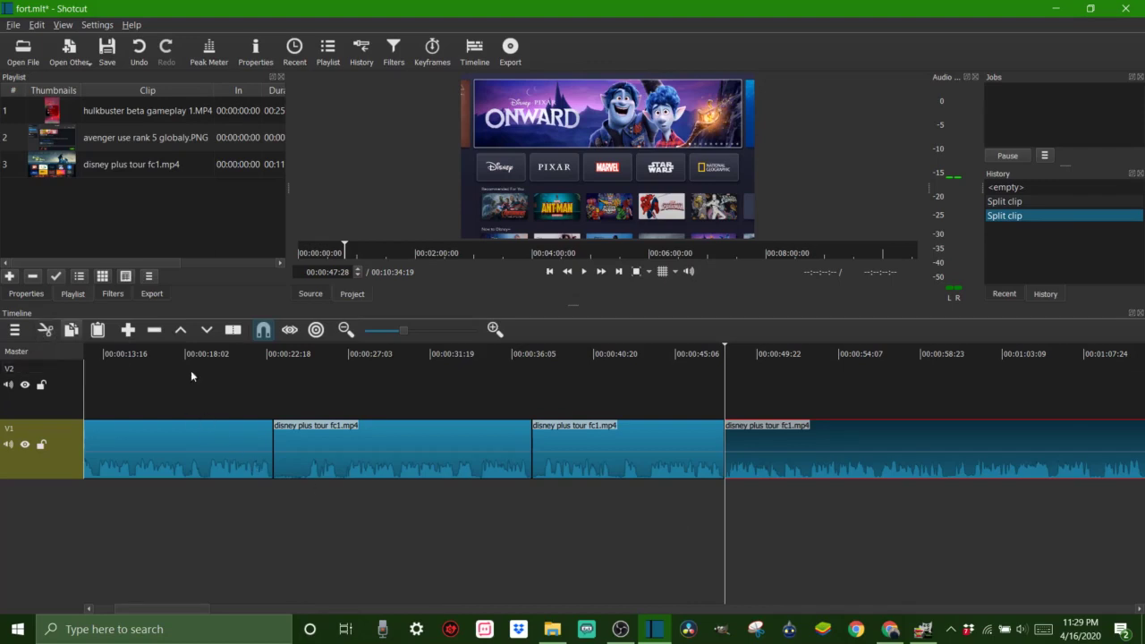
pyautogui.click(613, 442)
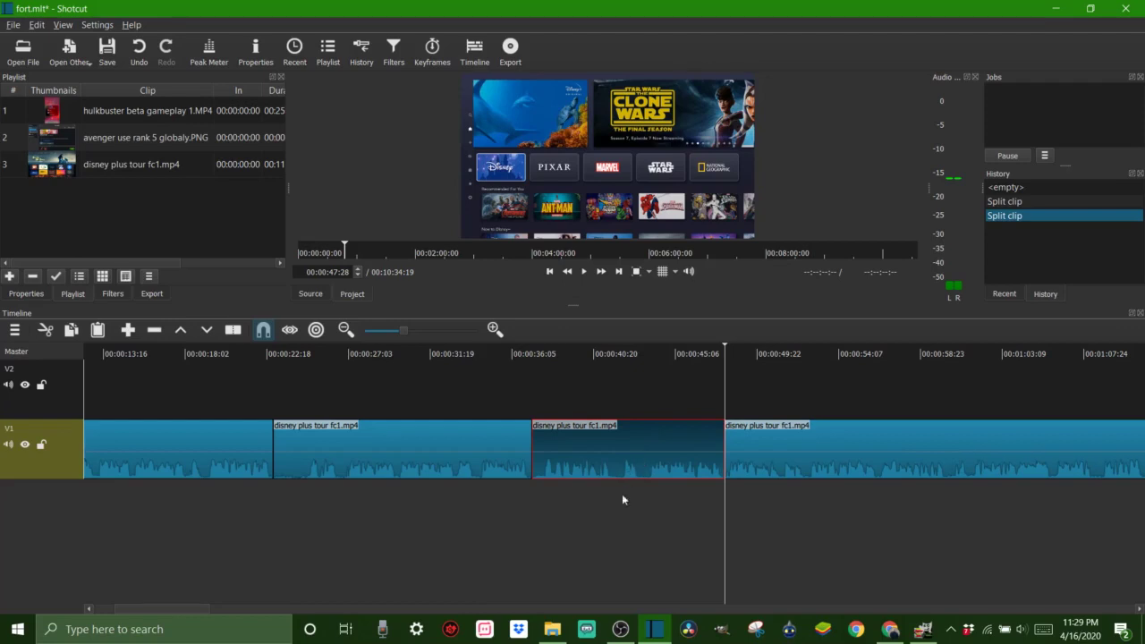
# Examine the frames within and around the selected segment, enlarging the preview area slightly.
pyautogui.moveTo(616, 515); pyautogui.dragTo(649, 525)
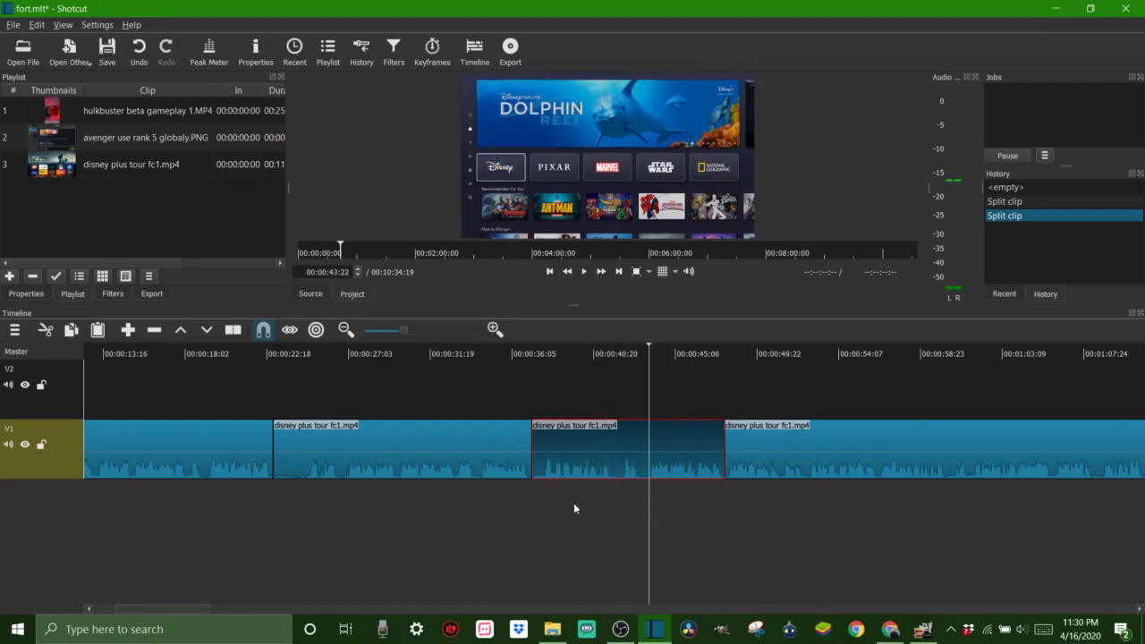
pyautogui.click(519, 520)
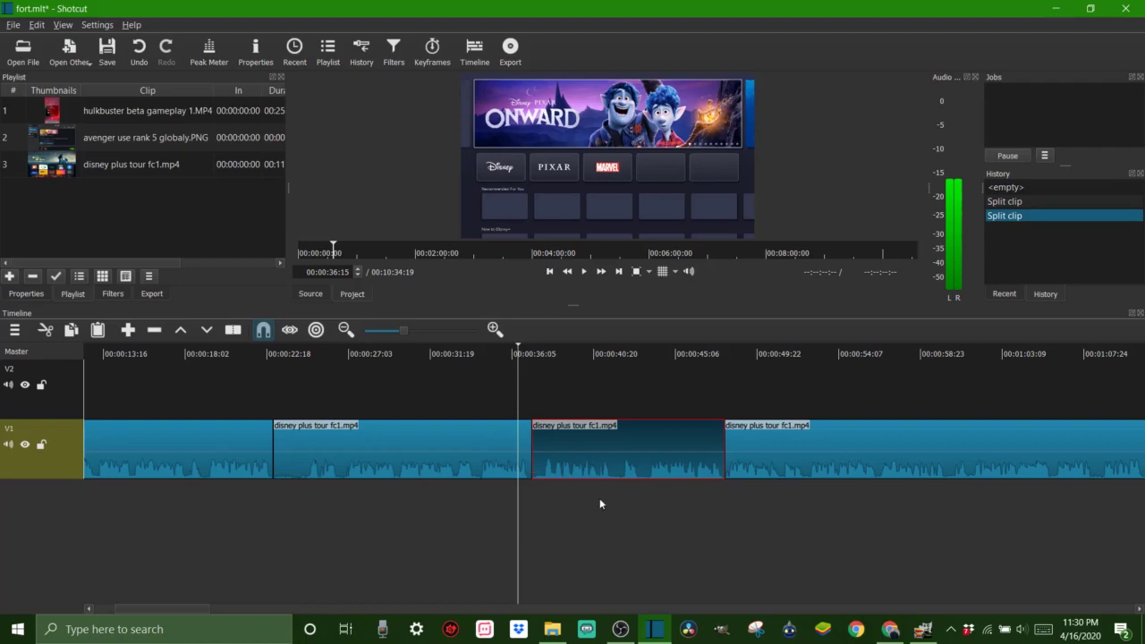
pyautogui.click(621, 531)
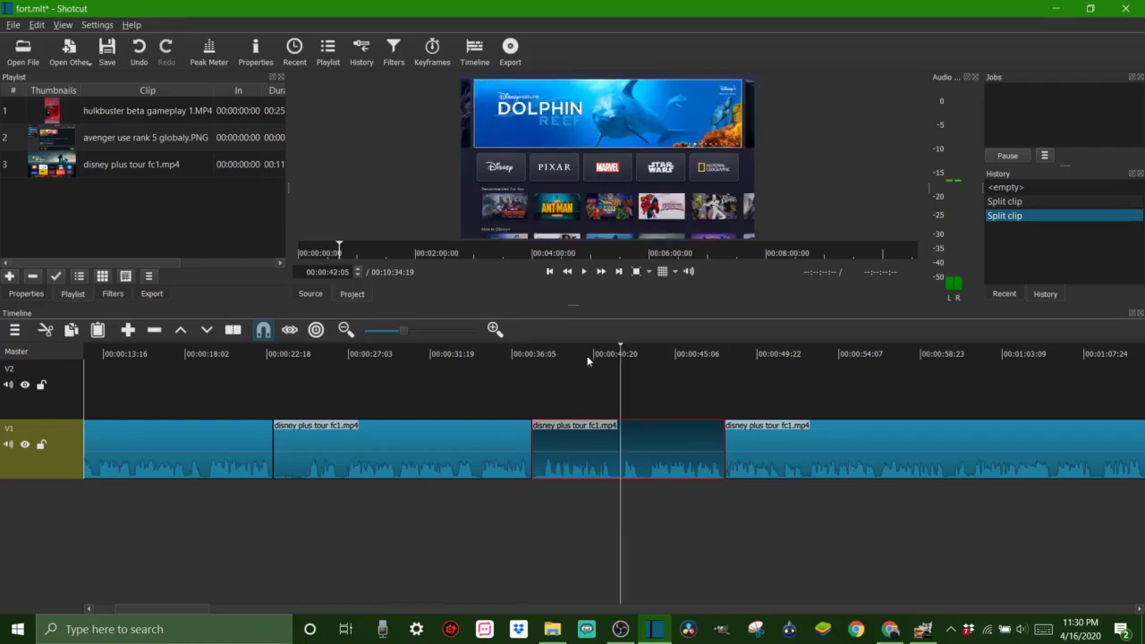
pyautogui.click(540, 353)
pyautogui.click(541, 355)
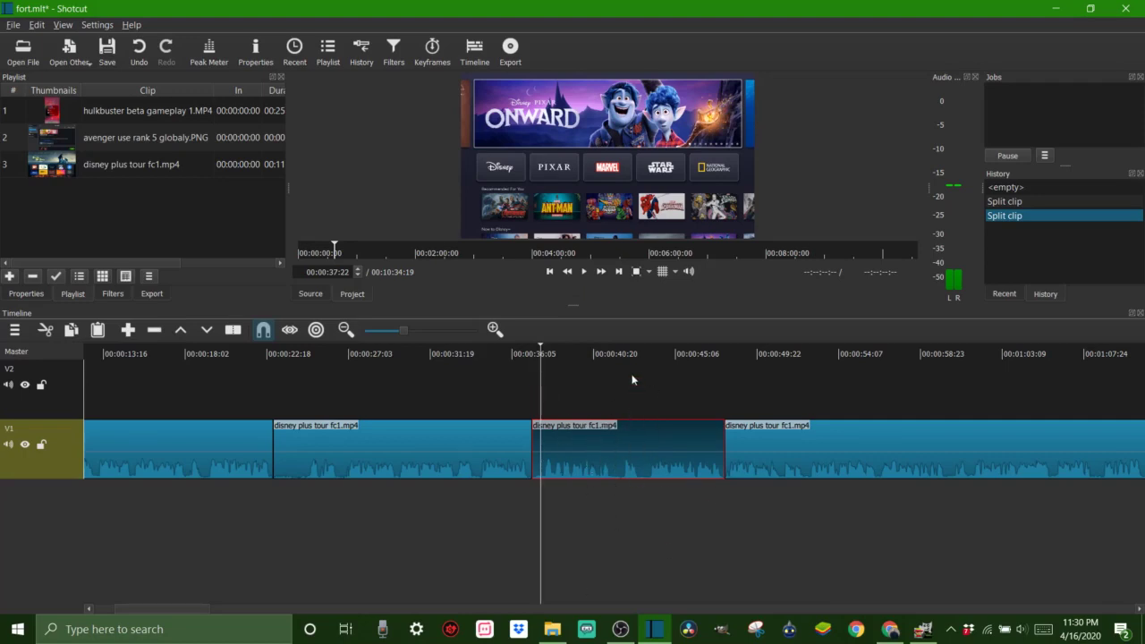
pyautogui.click(612, 355)
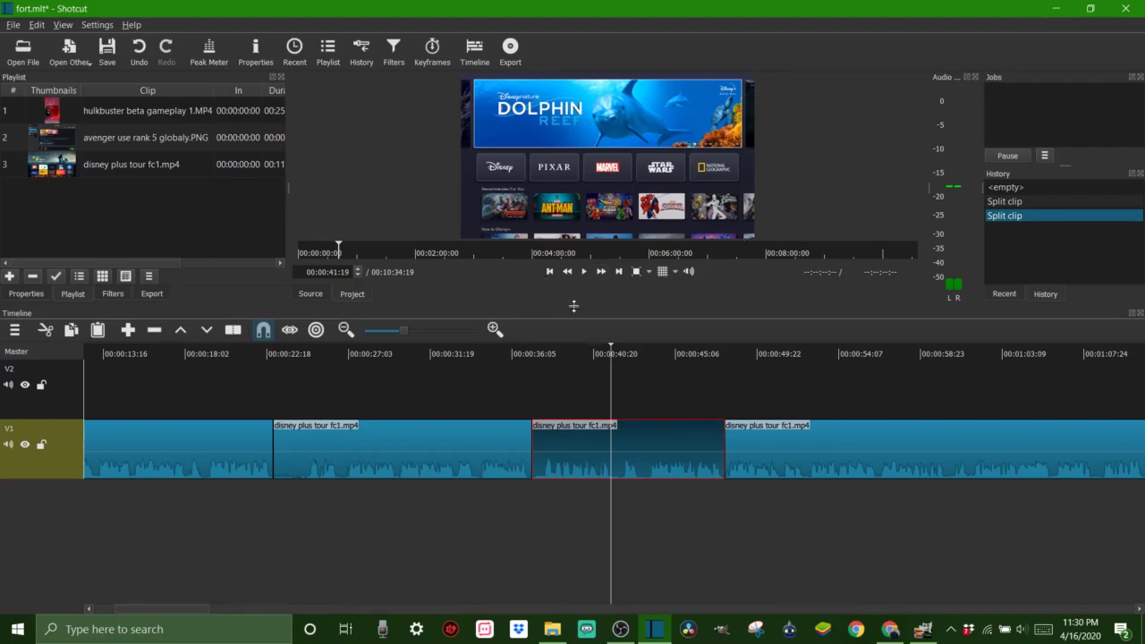
pyautogui.moveTo(572, 305); pyautogui.dragTo(568, 322)
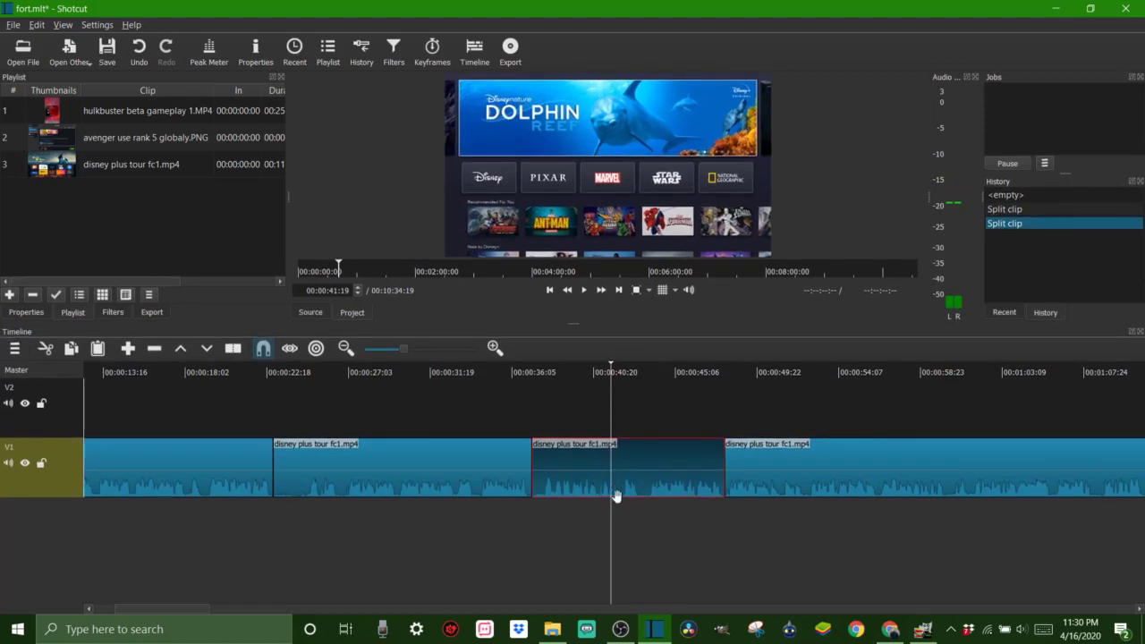
pyautogui.click(797, 555)
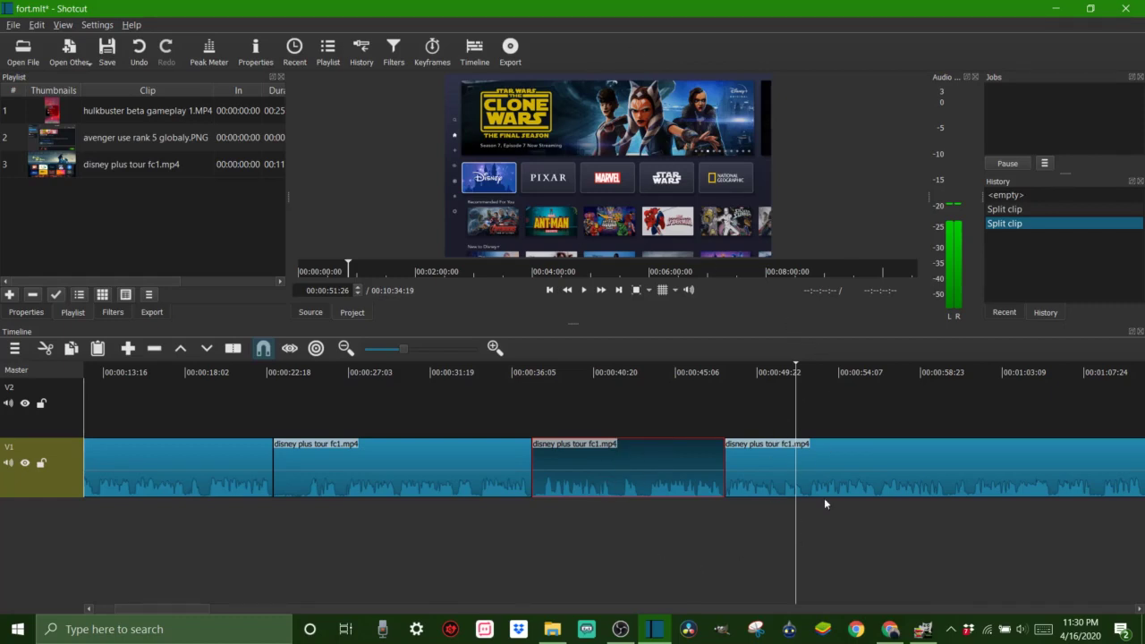
# Place the playhead at 00:00:42:00 inside the selected segment and add the Text filter to it.
pyautogui.click(618, 545)
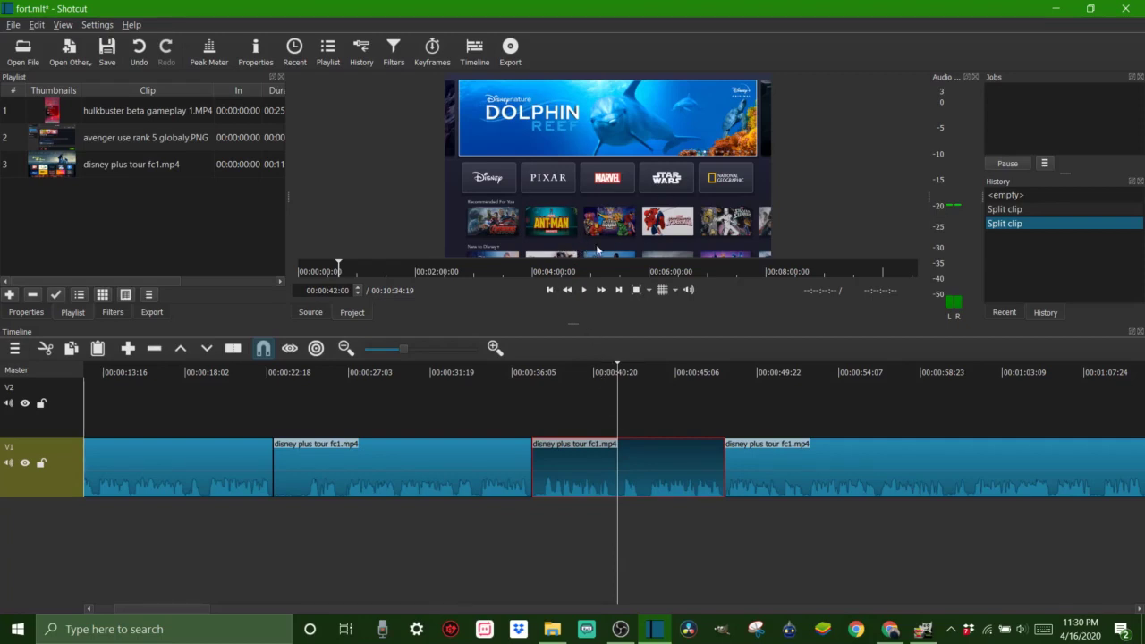
pyautogui.click(394, 49)
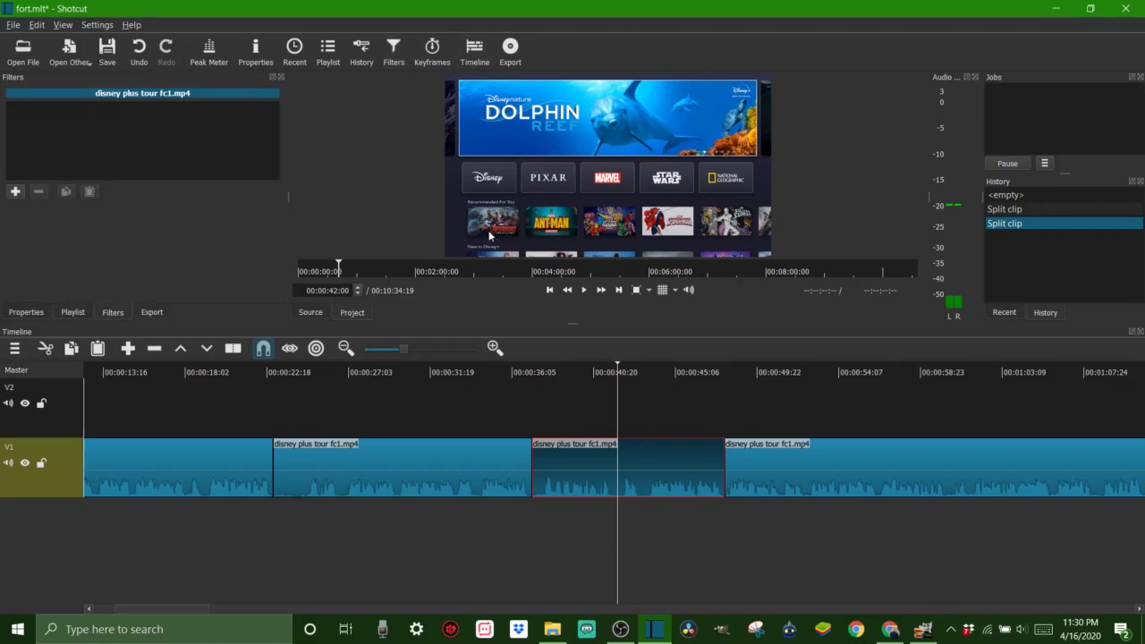
pyautogui.click(15, 192)
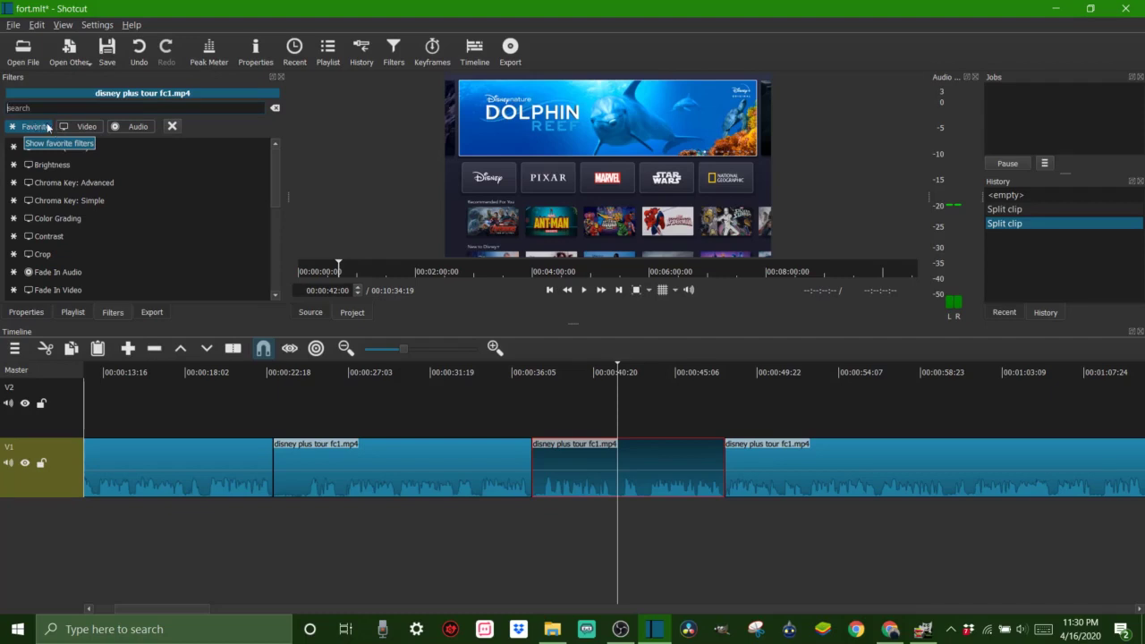
pyautogui.click(78, 130)
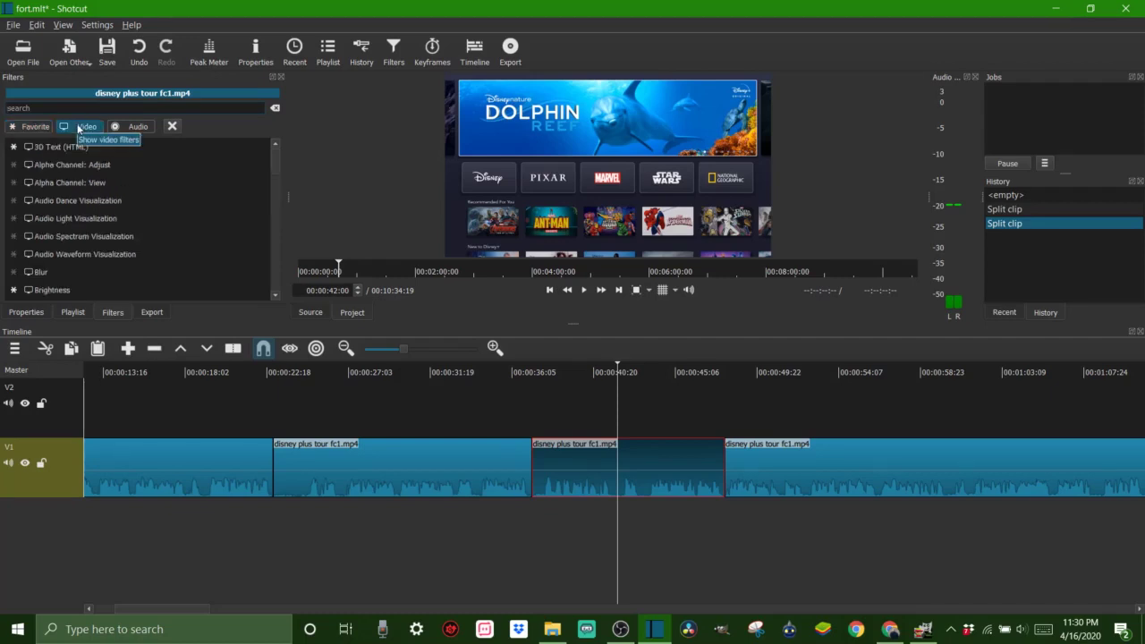
pyautogui.click(30, 127)
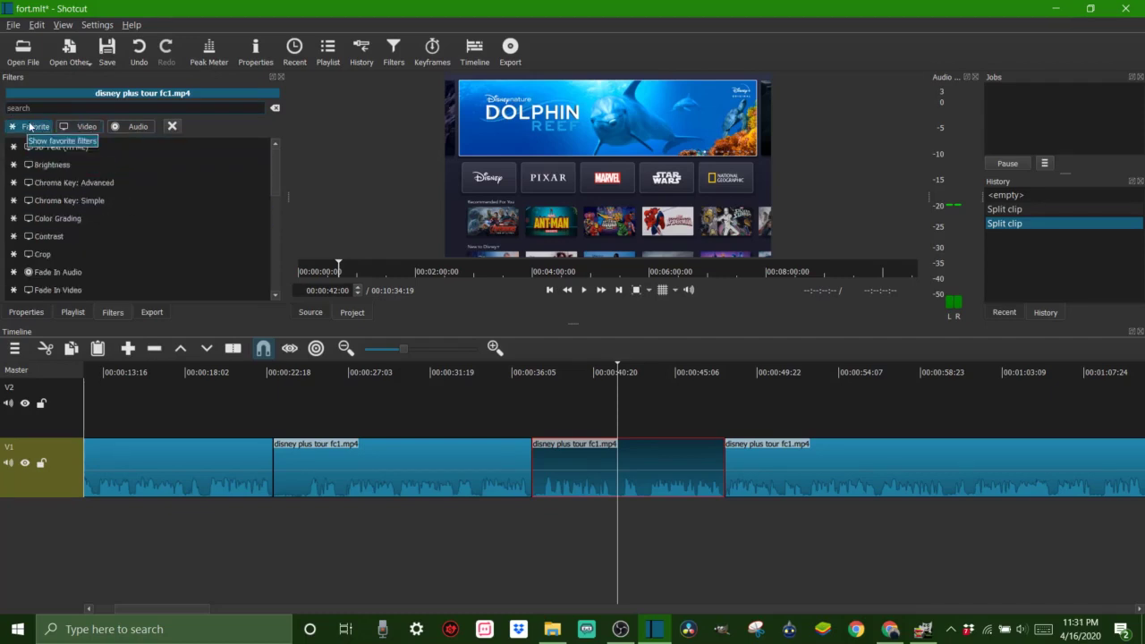
pyautogui.scroll(-4, 103, 211)
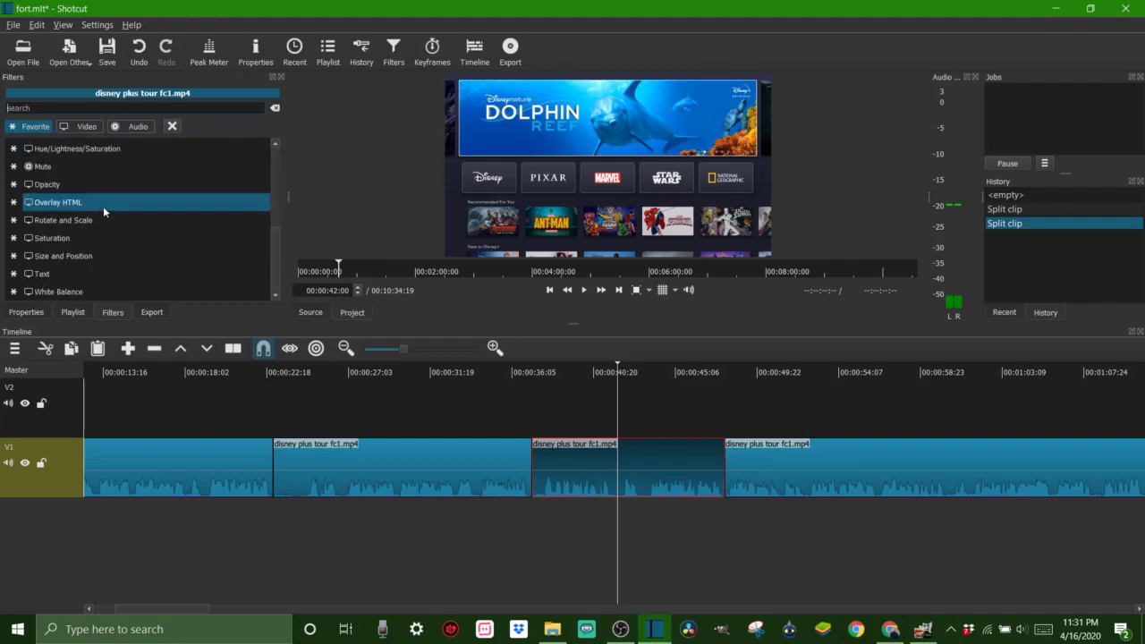
pyautogui.click(42, 274)
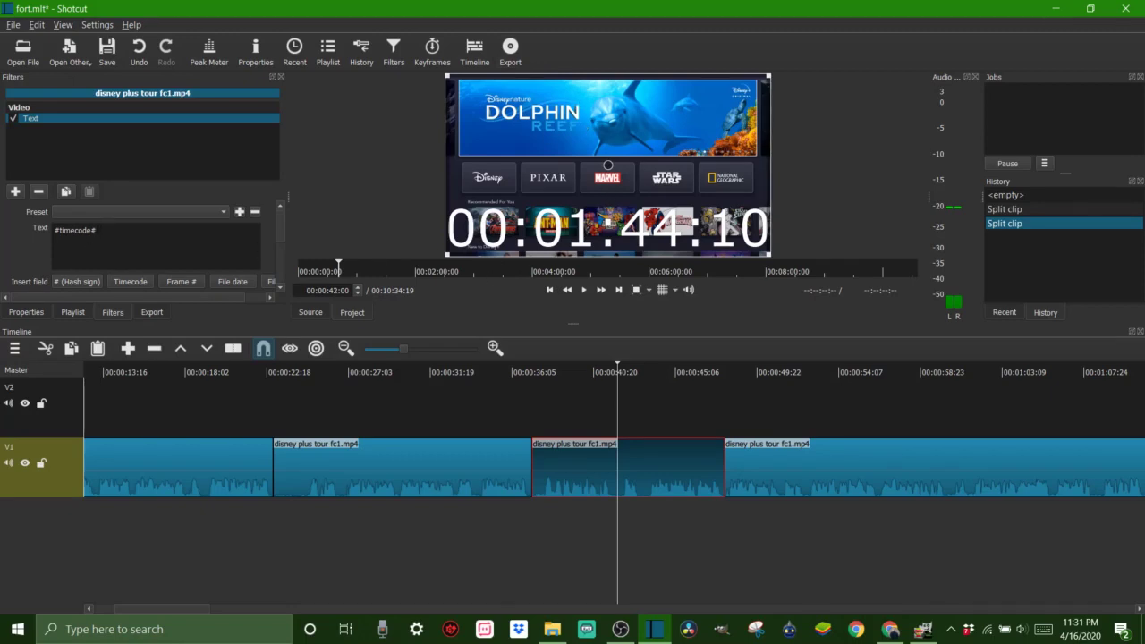
# Replace the Text filter's default timecode field with "your text here".
pyautogui.press('BackSpace')
pyautogui.press('BackSpace')
pyautogui.press('BackSpace')
pyautogui.press('BackSpace')
pyautogui.press('BackSpace')
pyautogui.press('BackSpace')
pyautogui.press('BackSpace')
pyautogui.press('BackSpace')
pyautogui.press('BackSpace')
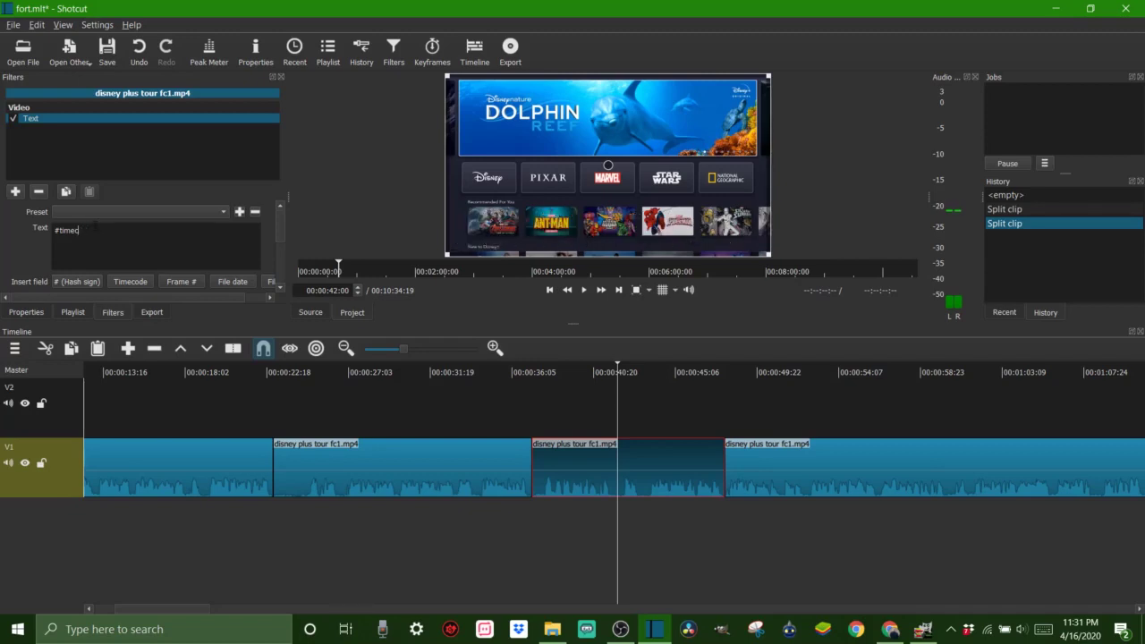
pyautogui.press('BackSpace')
pyautogui.write('your')
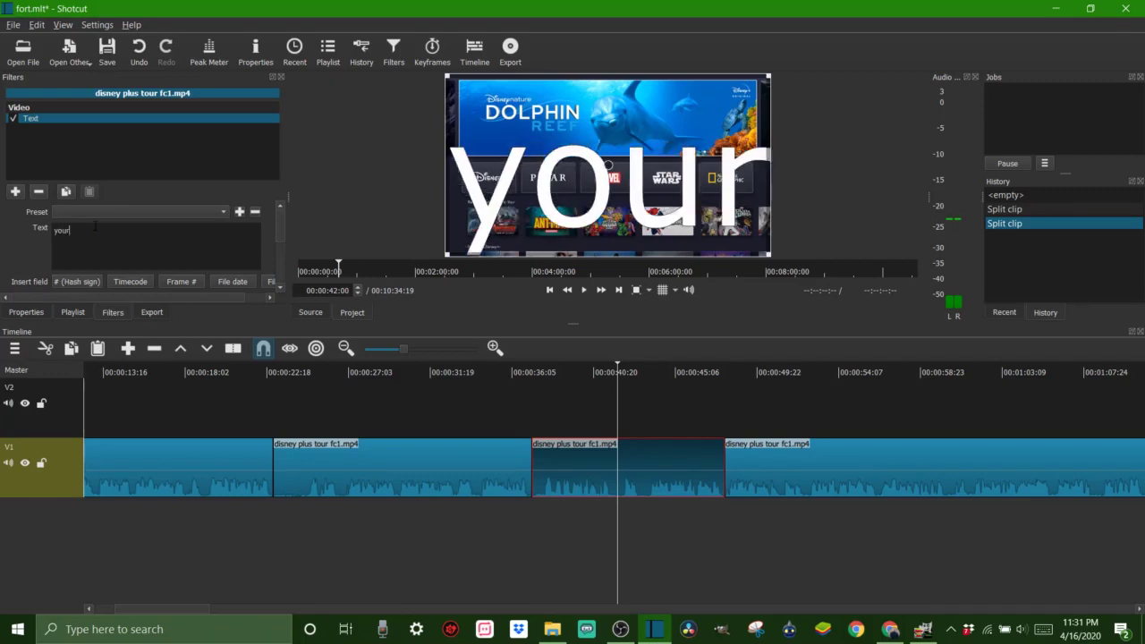
pyautogui.write(' text h')
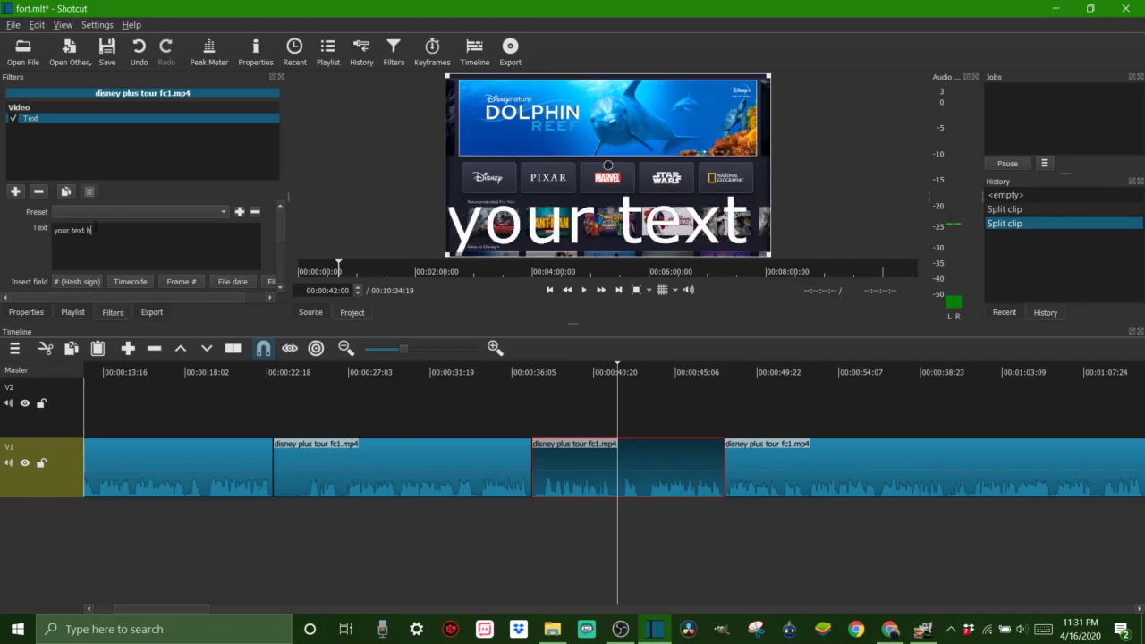
pyautogui.write('ere')
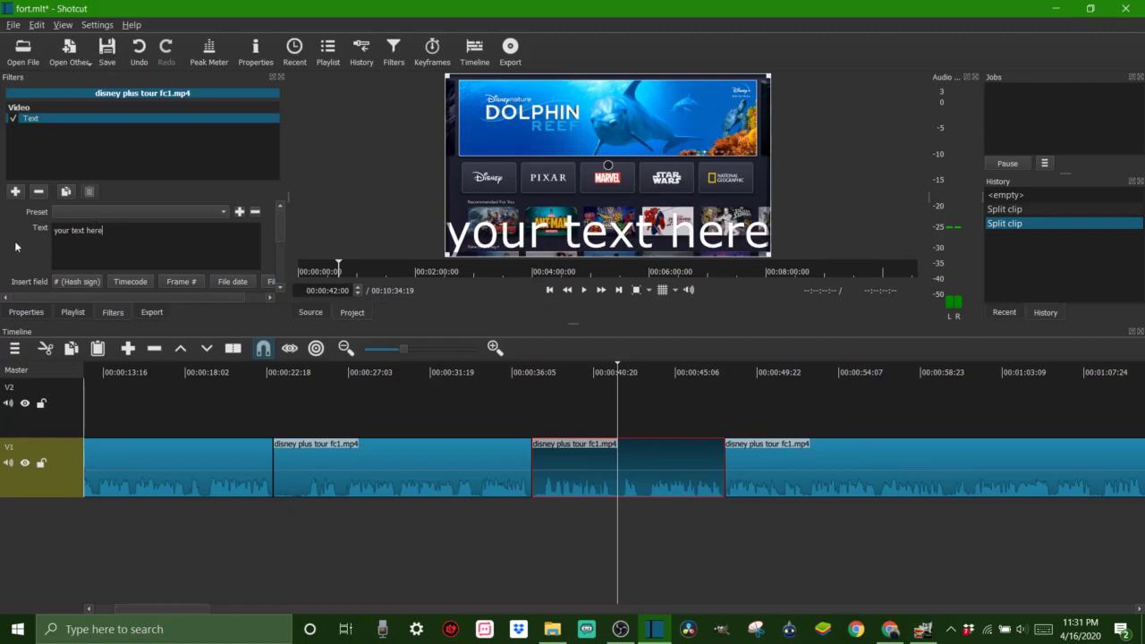
# Set the overlay text's font color to yellow (#ffff00).
pyautogui.scroll(-2, 15, 247)
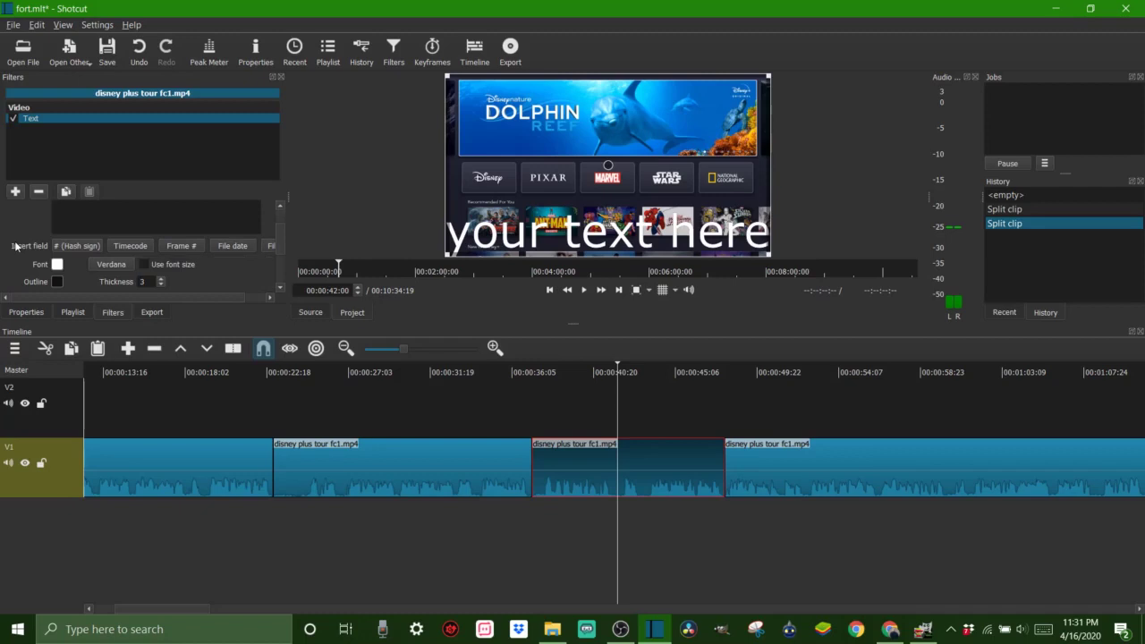
pyautogui.click(56, 265)
pyautogui.click(541, 238)
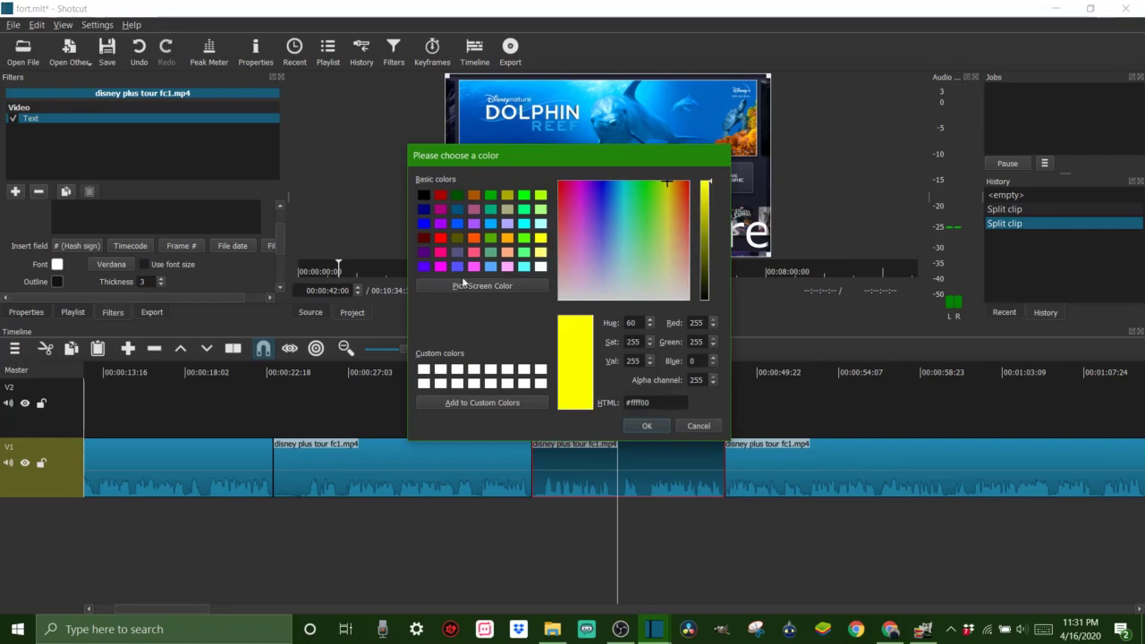
pyautogui.click(647, 427)
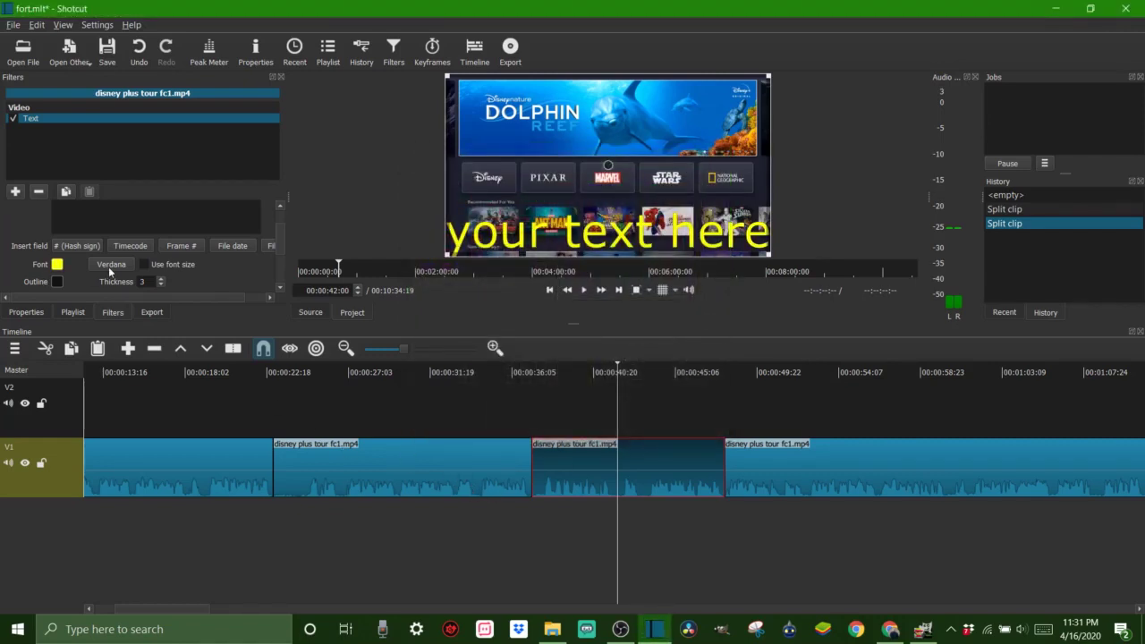
pyautogui.click(111, 265)
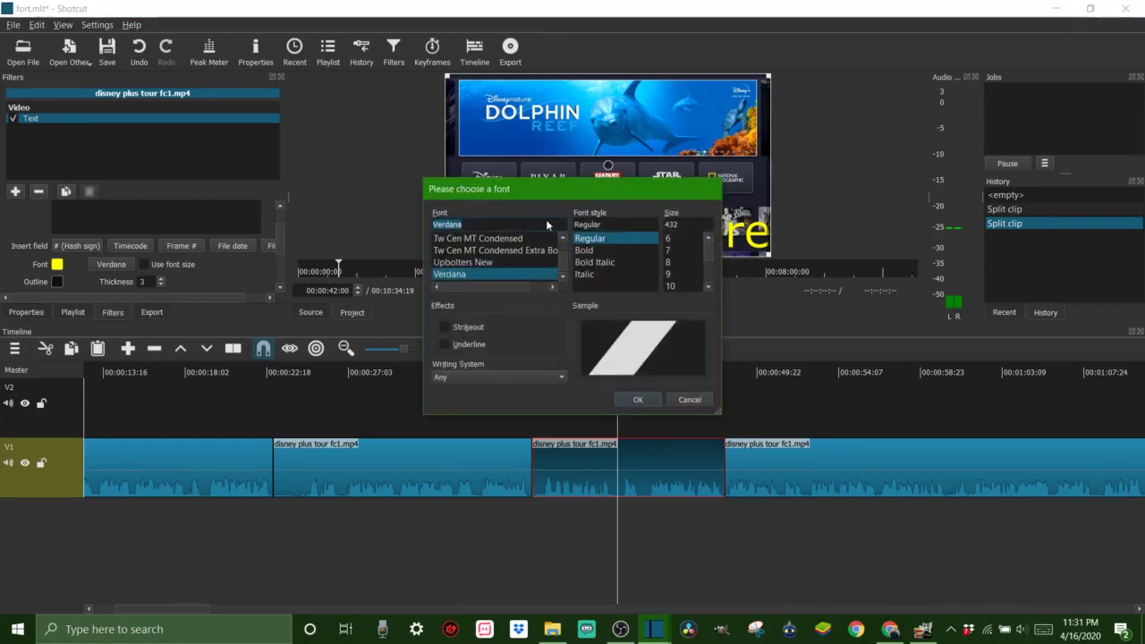
pyautogui.scroll(-2, 502, 254)
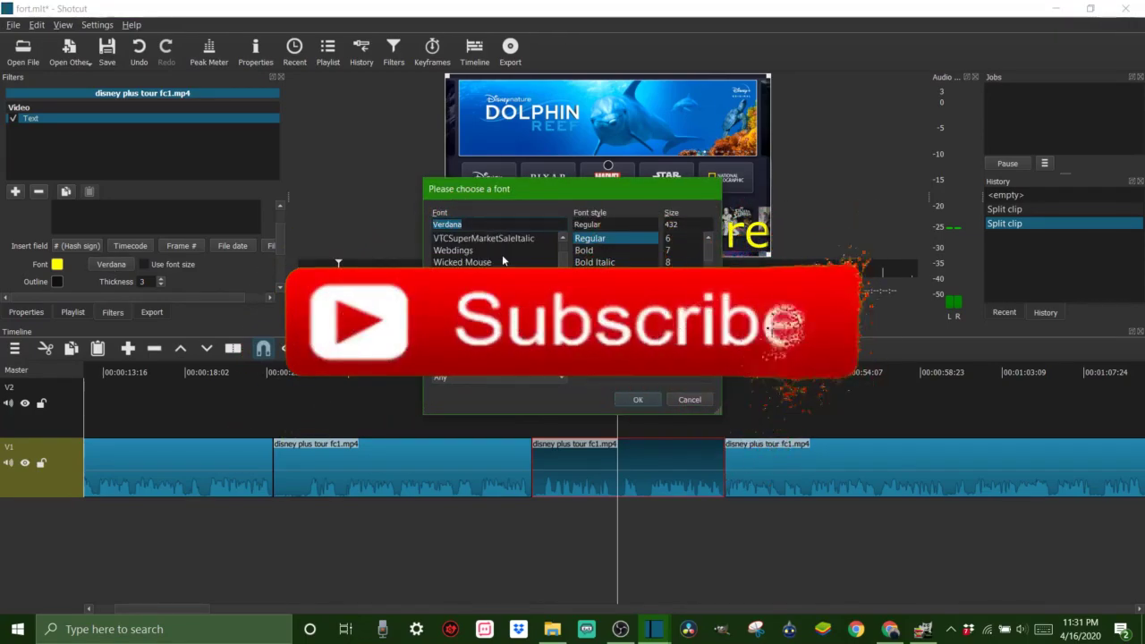
pyautogui.scroll(-2, 460, 260)
pyautogui.scroll(-3, 460, 263)
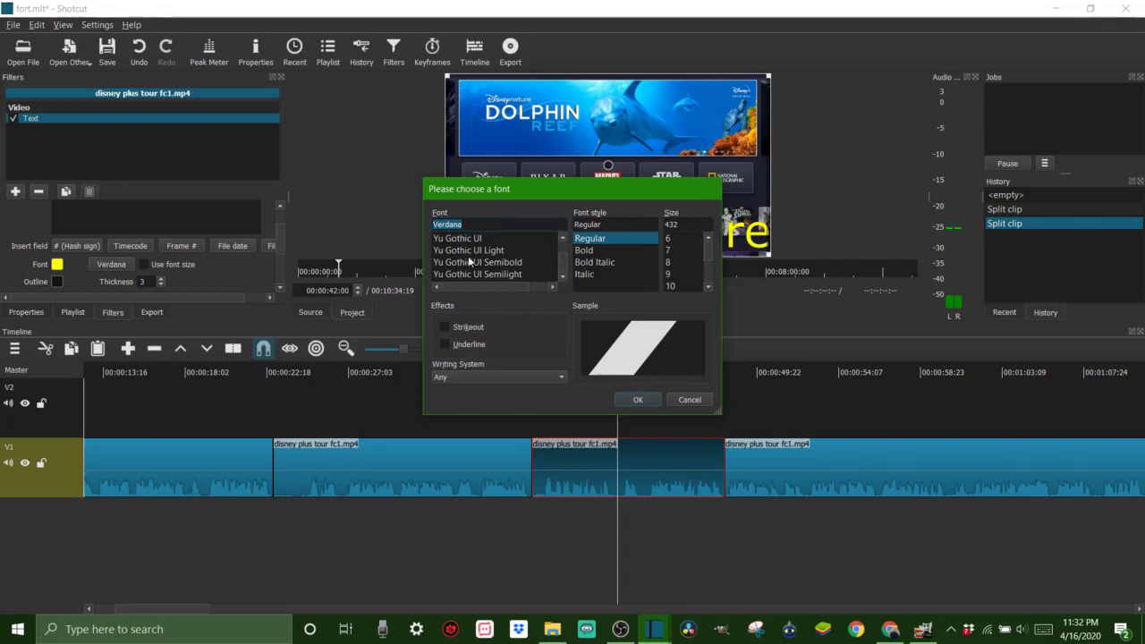
pyautogui.click(686, 399)
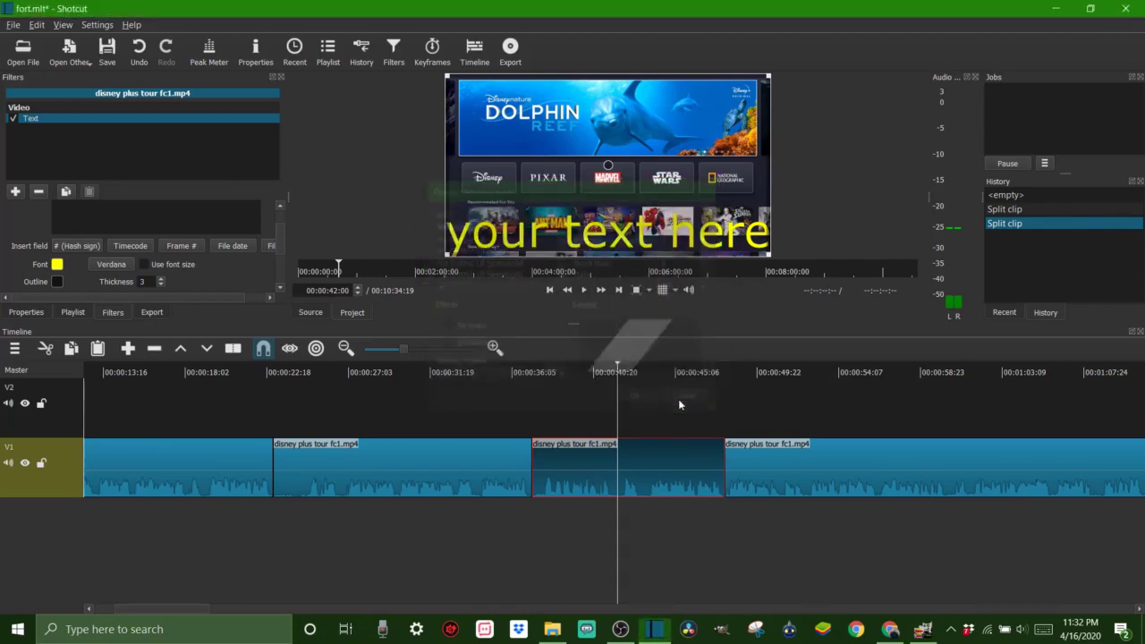
# Try the saved preset "1" on the Text filter.
pyautogui.scroll(2, 35, 251)
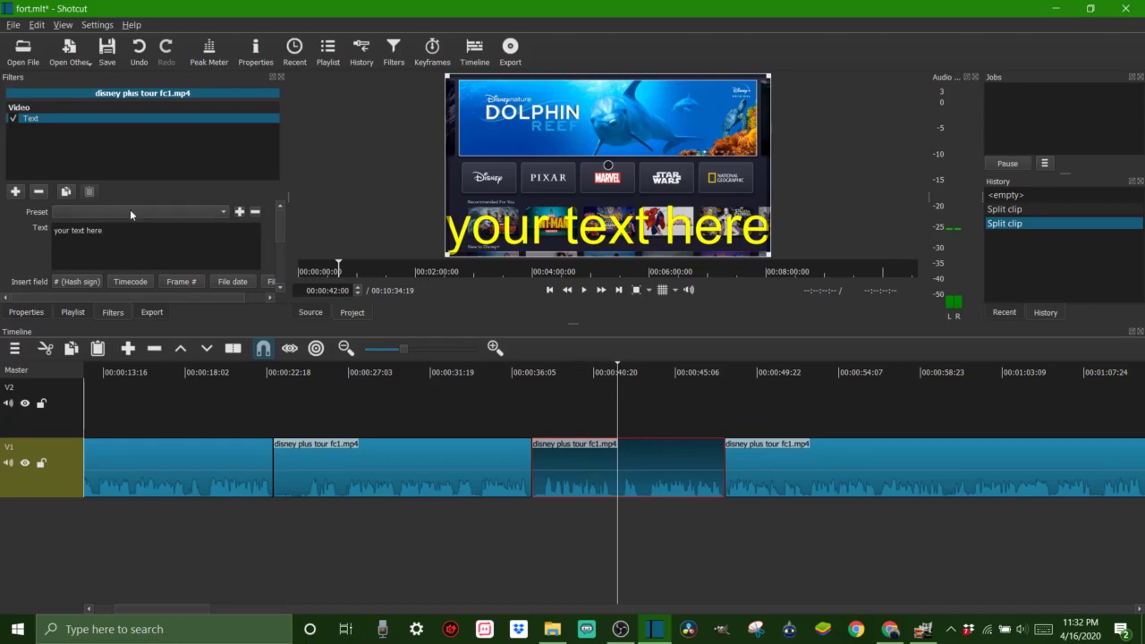
pyautogui.click(211, 212)
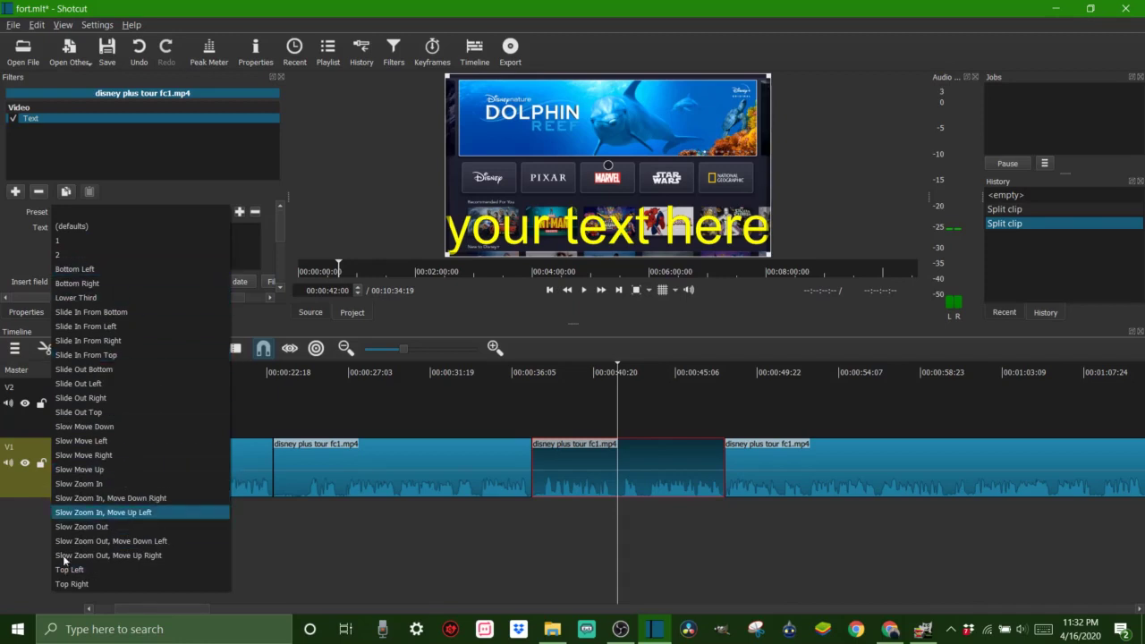
pyautogui.click(58, 242)
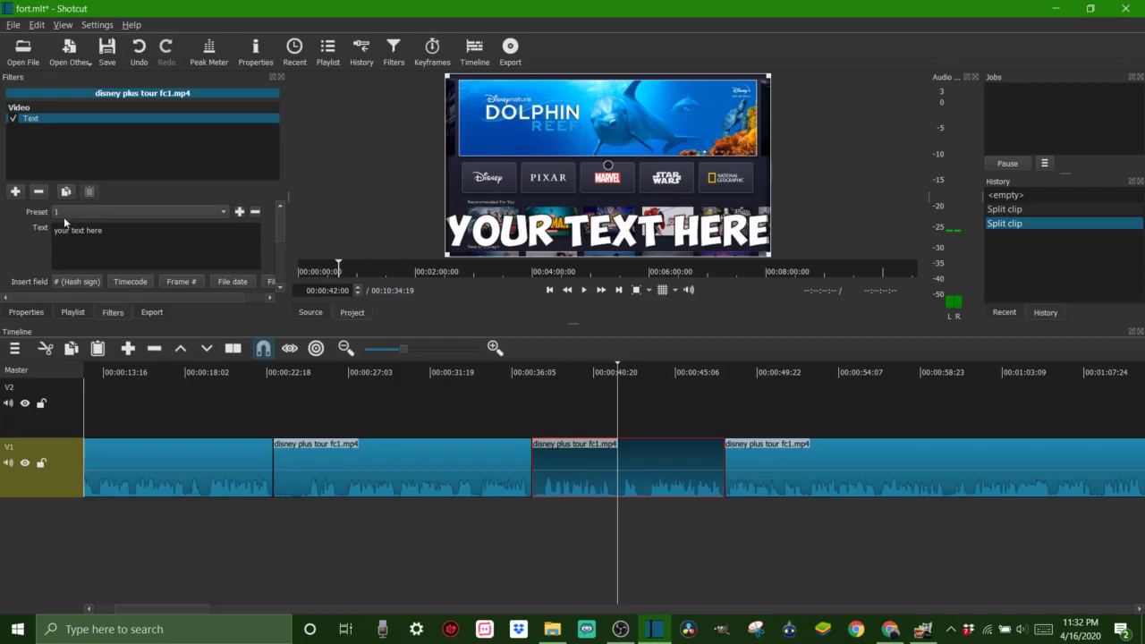
# Reset the Text filter to its (defaults) preset.
pyautogui.click(219, 213)
pyautogui.click(221, 199)
pyautogui.click(219, 213)
pyautogui.click(178, 197)
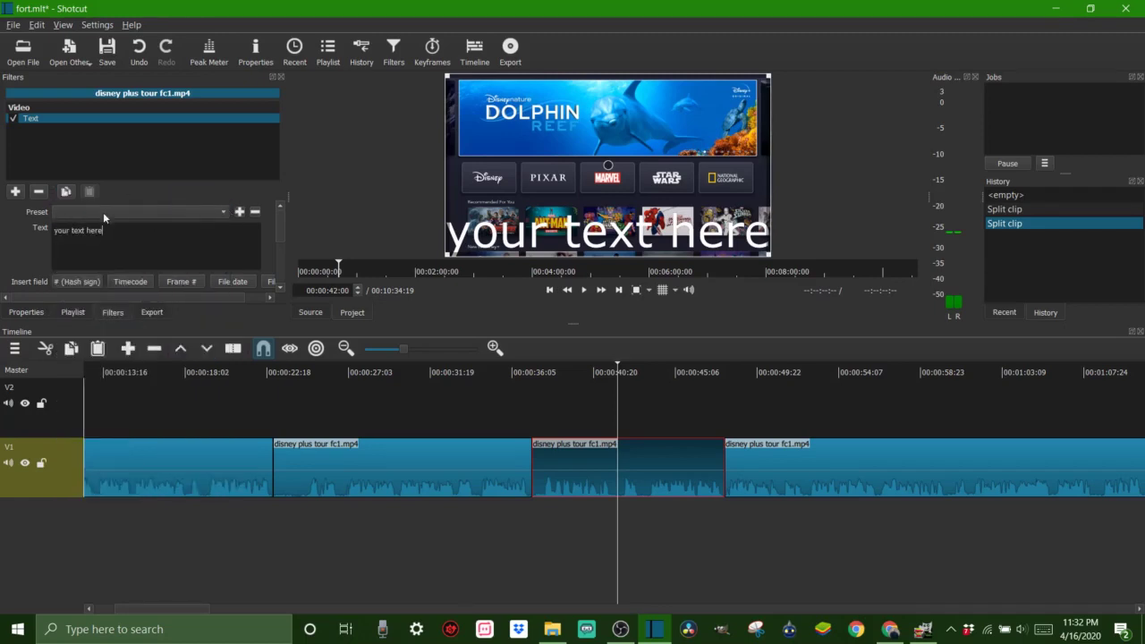
# Change the overlay text's font to Vivaldi in Italic style.
pyautogui.scroll(-2, 19, 252)
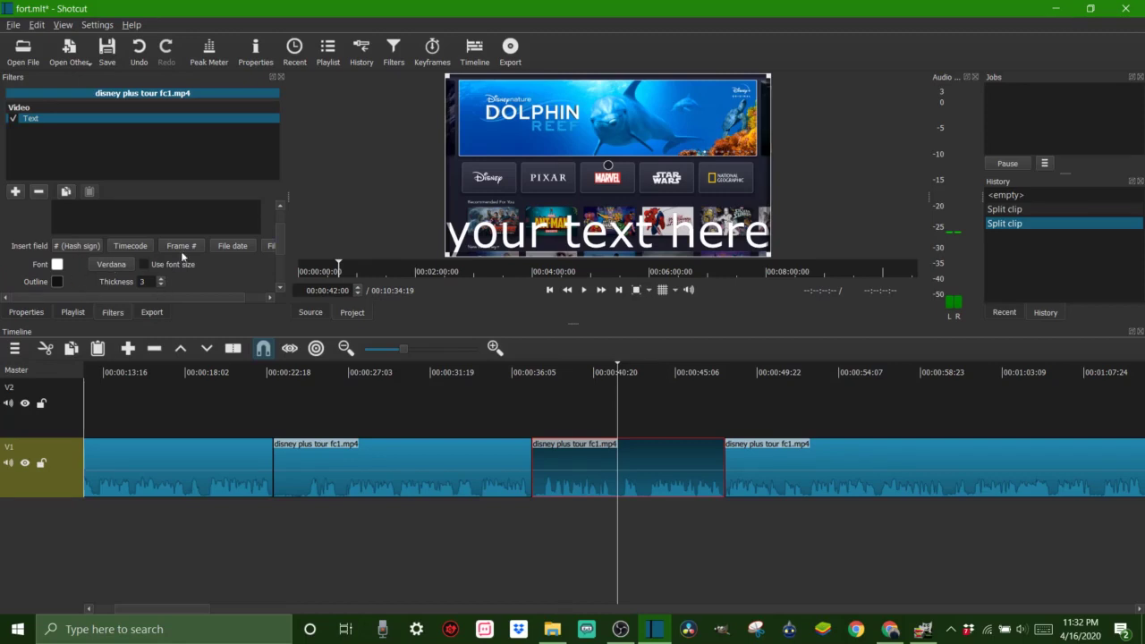
pyautogui.click(125, 265)
pyautogui.click(453, 261)
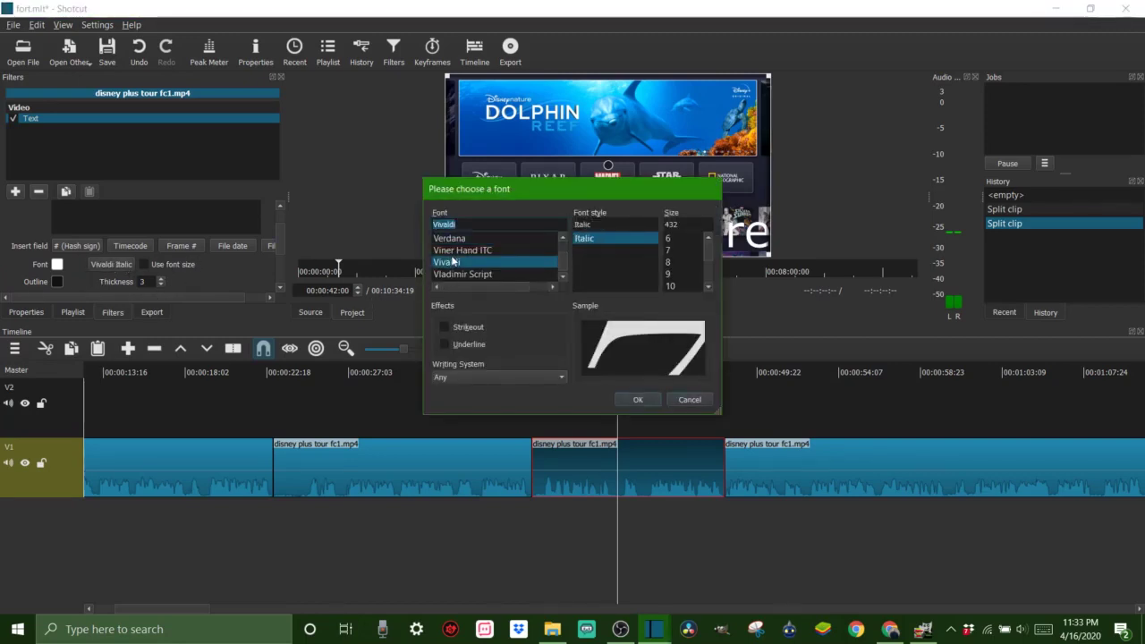
pyautogui.click(638, 400)
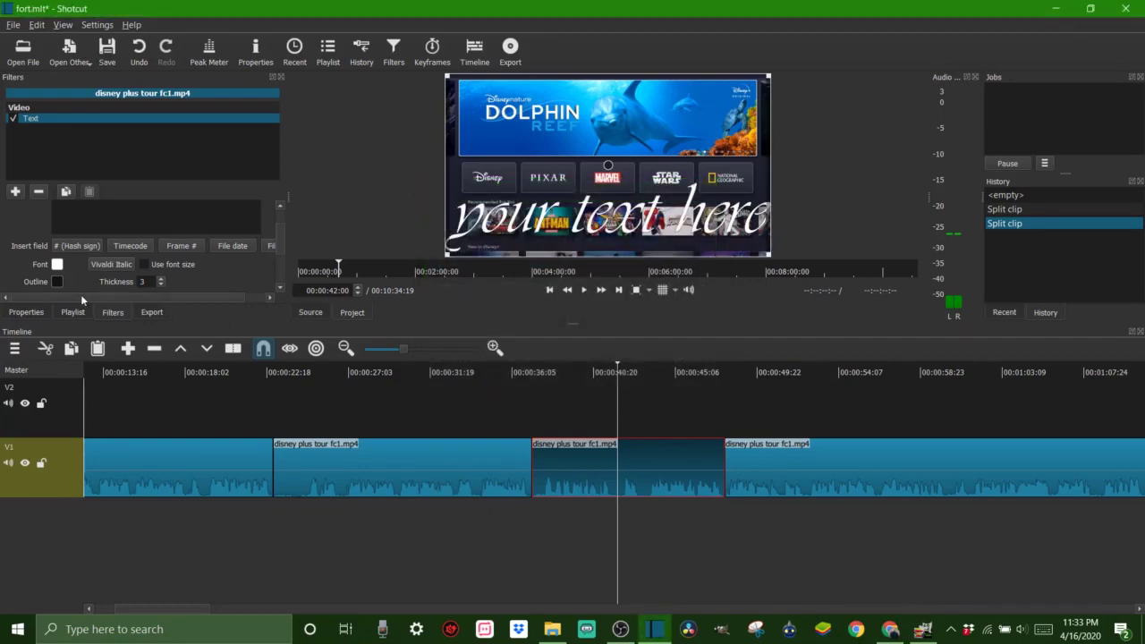
# Save the Text filter's current settings as a preset named "test".
pyautogui.scroll(-2, 80, 282)
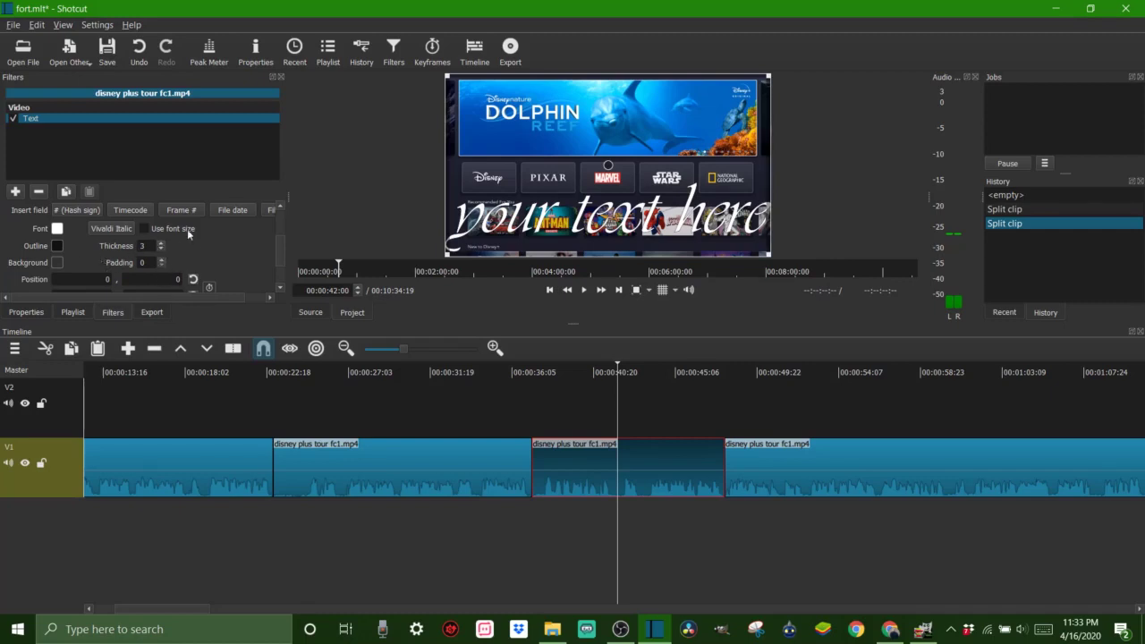
pyautogui.scroll(-1, 196, 244)
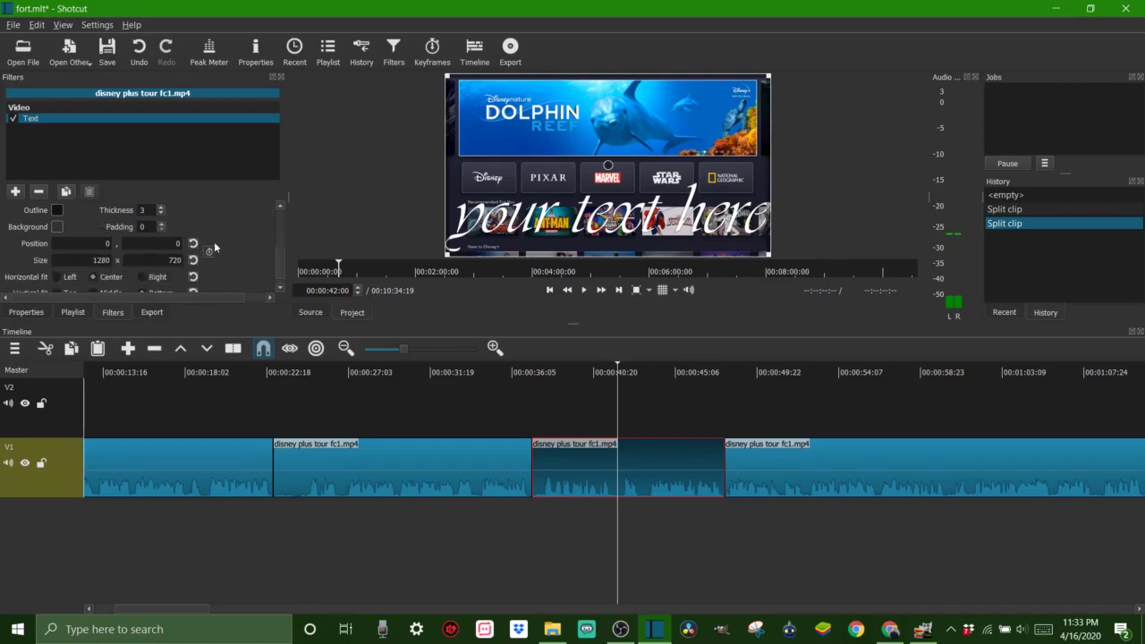
pyautogui.scroll(-1, 215, 247)
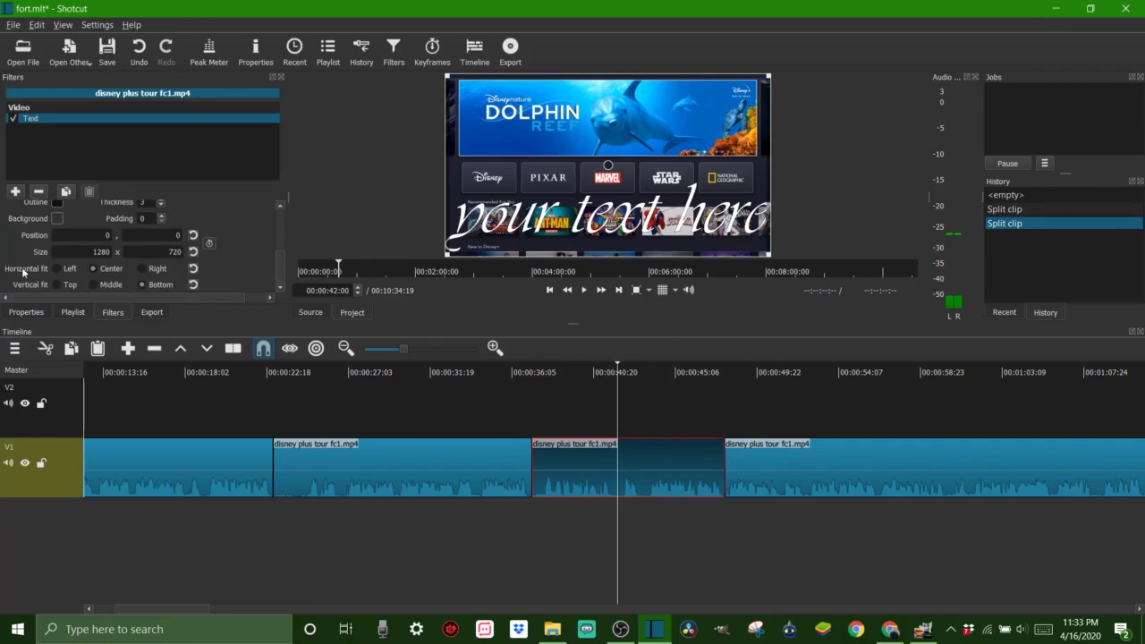
pyautogui.scroll(1, 235, 264)
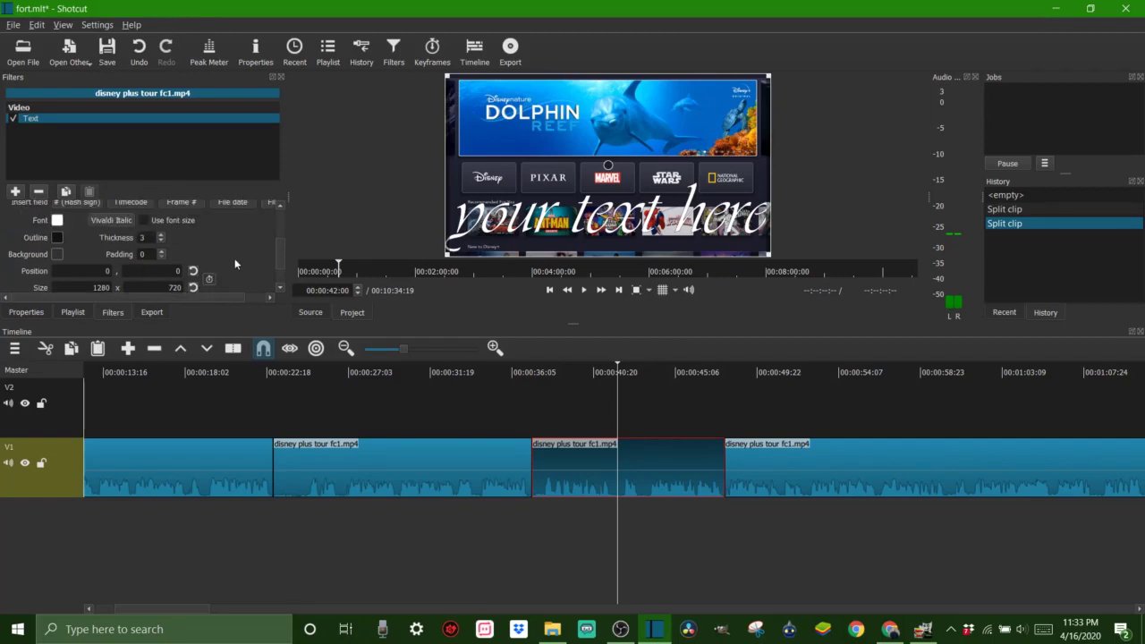
pyautogui.scroll(3, 229, 270)
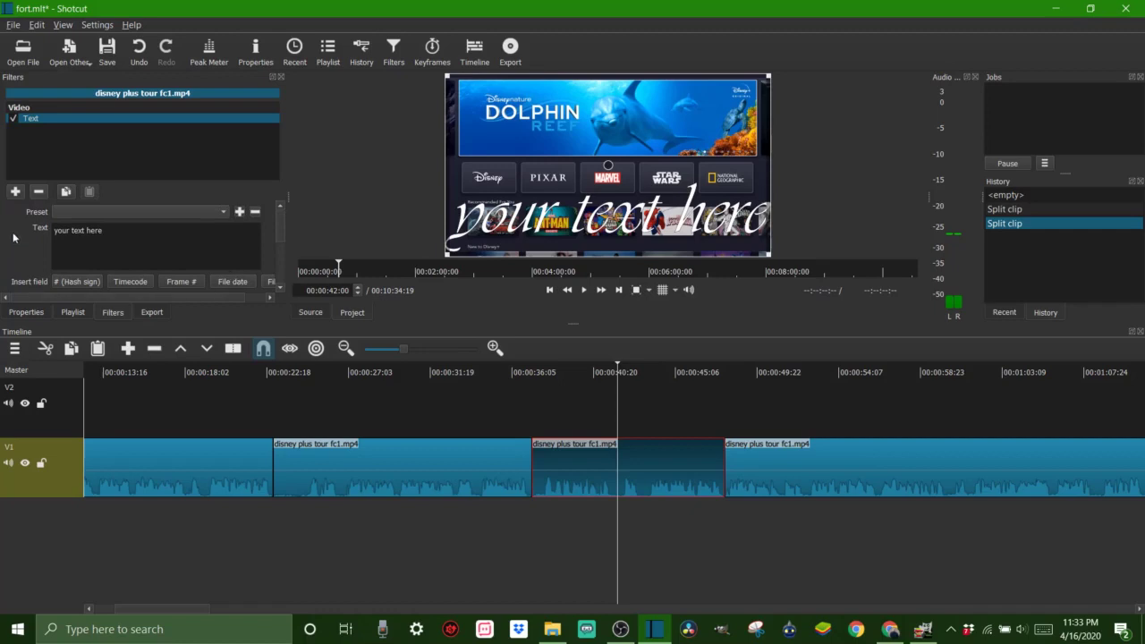
pyautogui.click(239, 213)
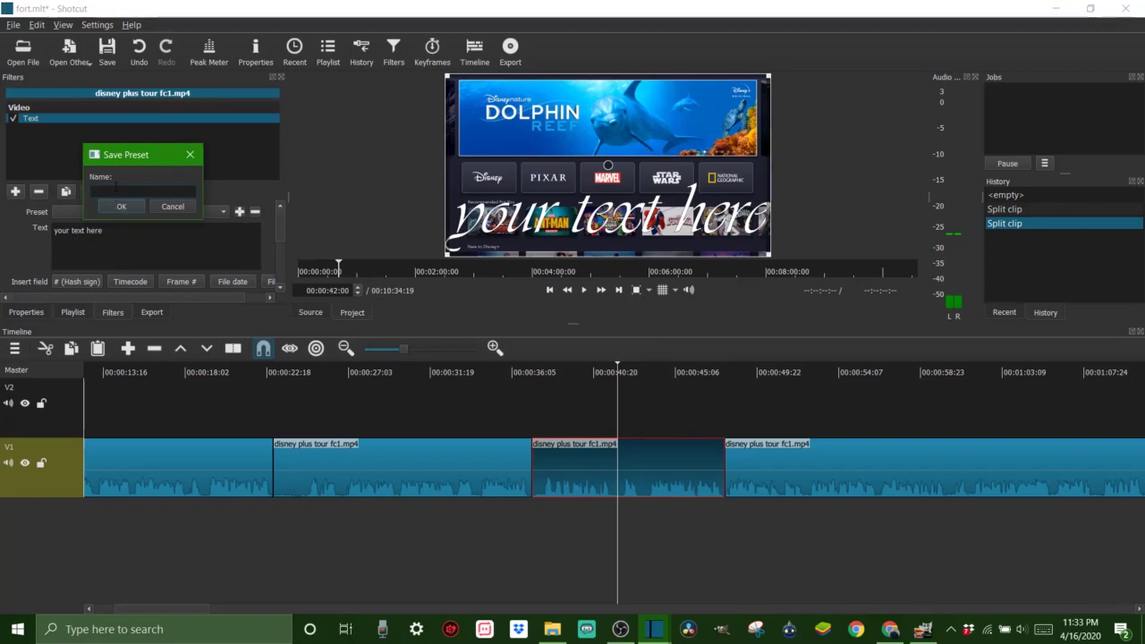
pyautogui.write('test')
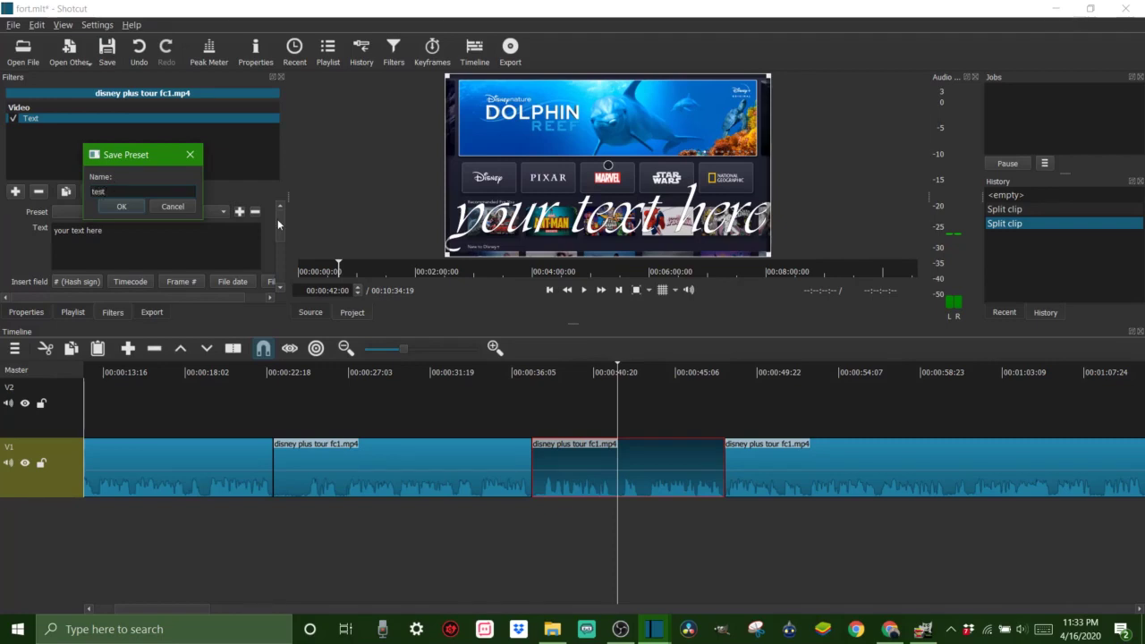
pyautogui.click(117, 208)
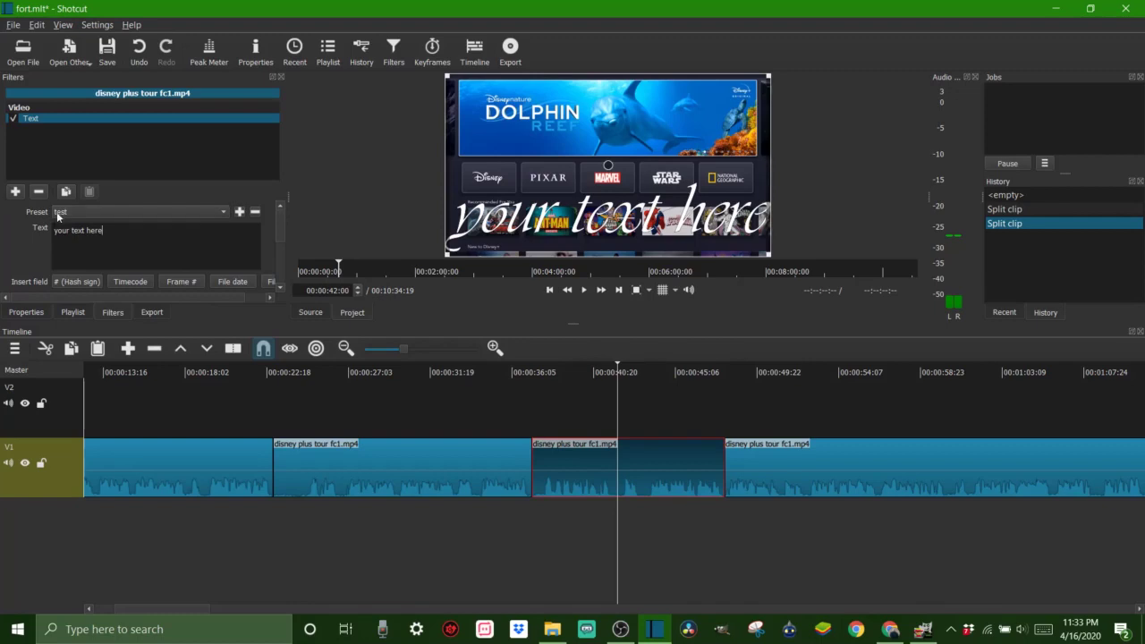
# Apply the saved "test" preset to the Text filter.
pyautogui.scroll(-1, 36, 243)
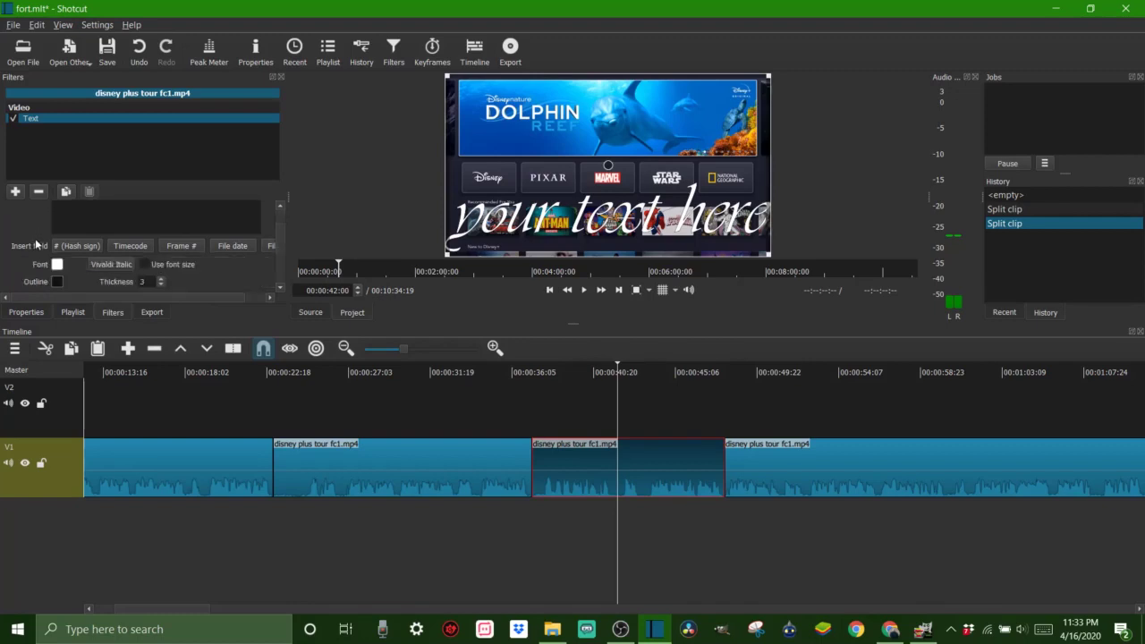
pyautogui.scroll(-3, 35, 244)
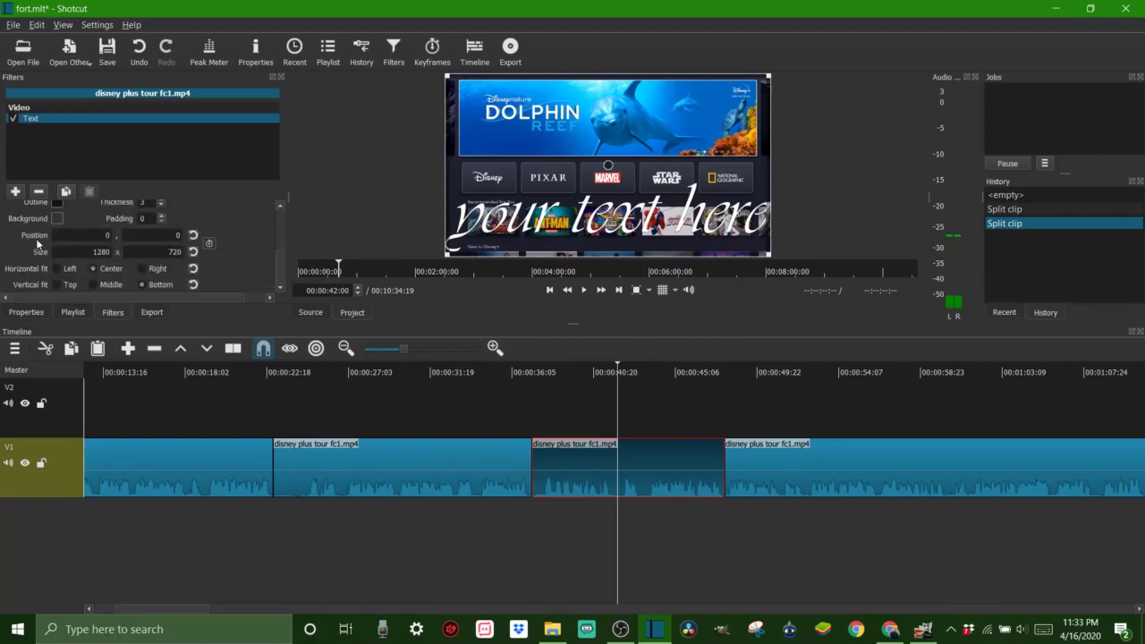
pyautogui.scroll(5, 35, 244)
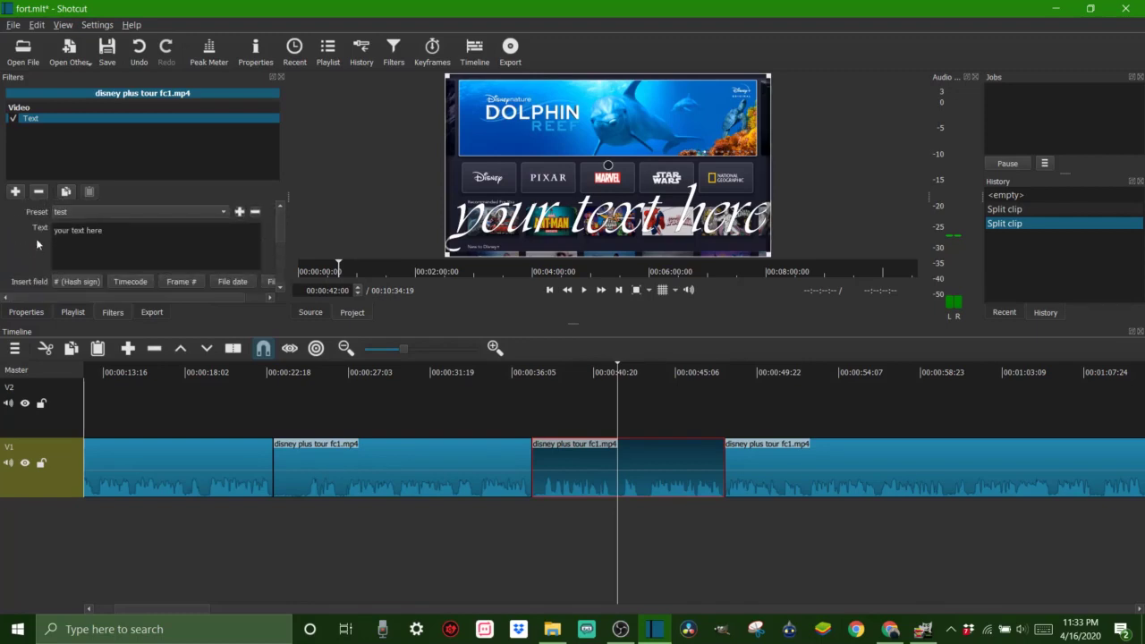
pyautogui.click(219, 211)
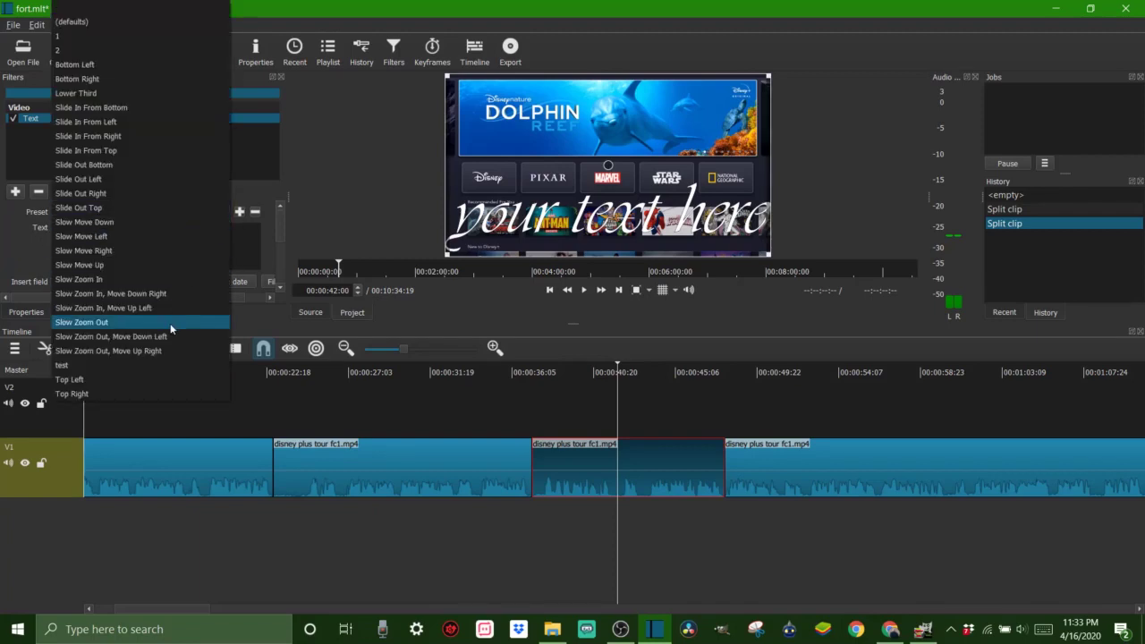
pyautogui.click(73, 367)
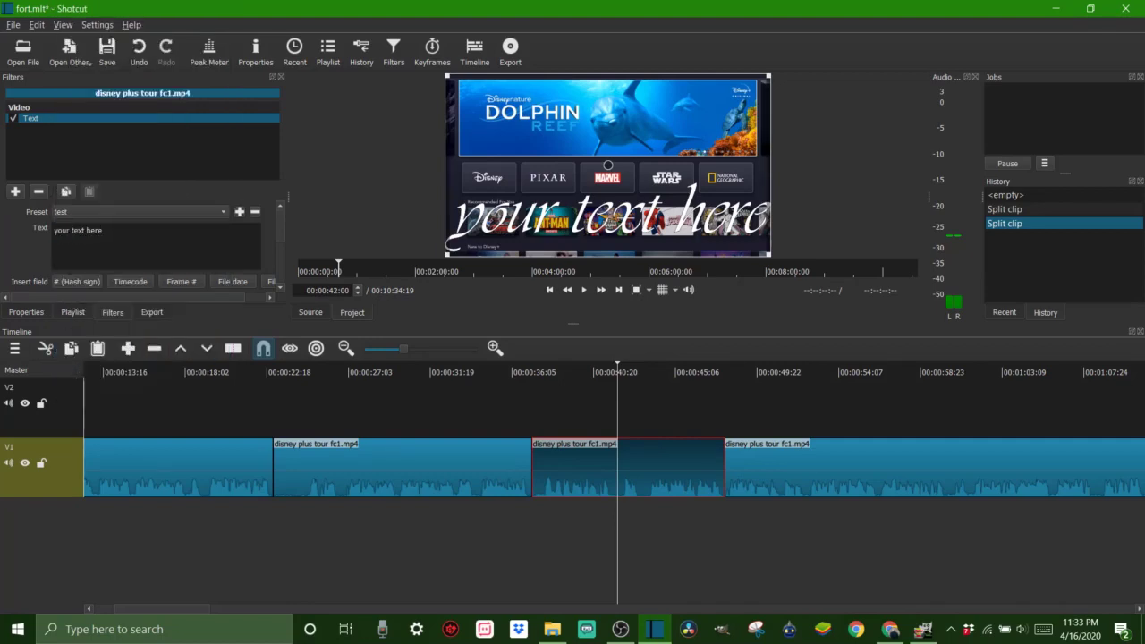
# Set the overlay text's font color to yellow from the basic colors.
pyautogui.scroll(-5, 24, 229)
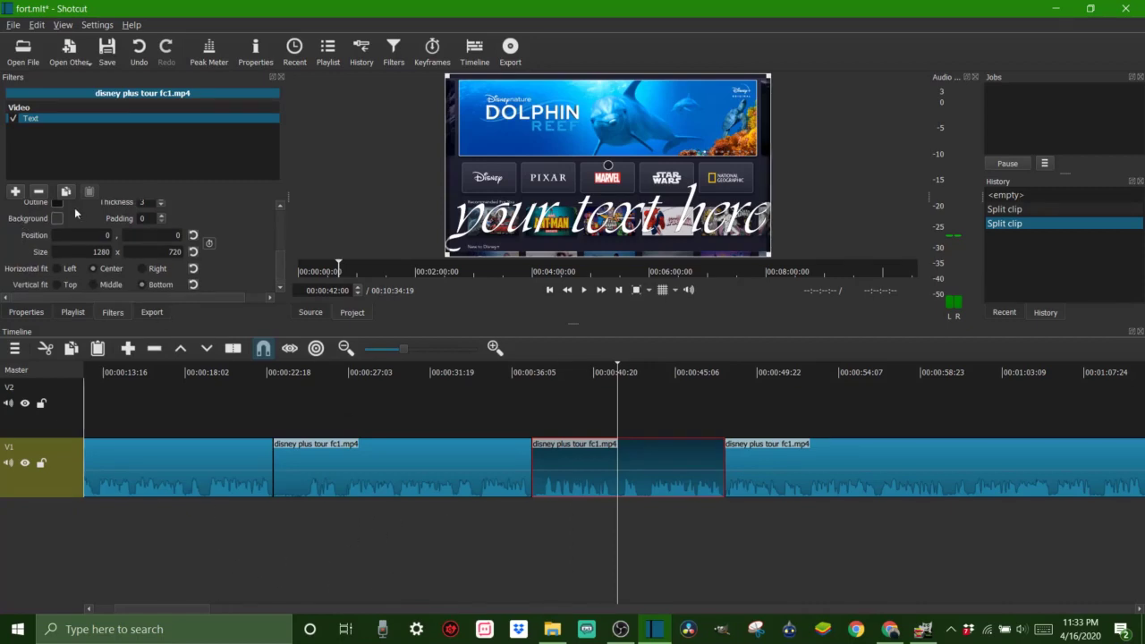
pyautogui.scroll(2, 76, 214)
pyautogui.click(57, 220)
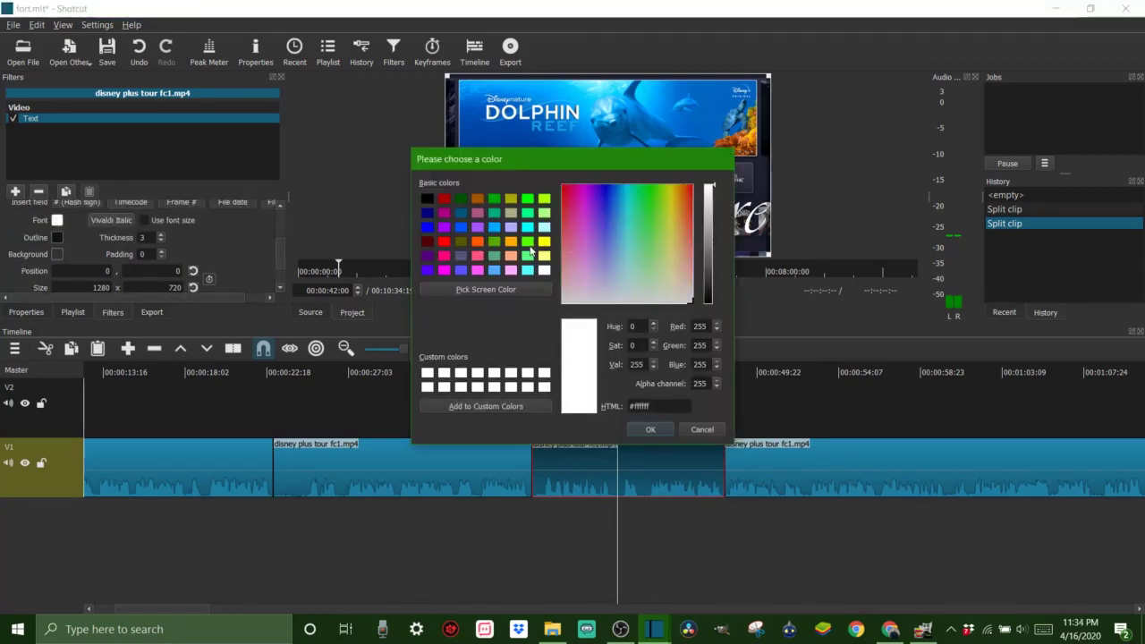
pyautogui.click(543, 243)
pyautogui.click(659, 432)
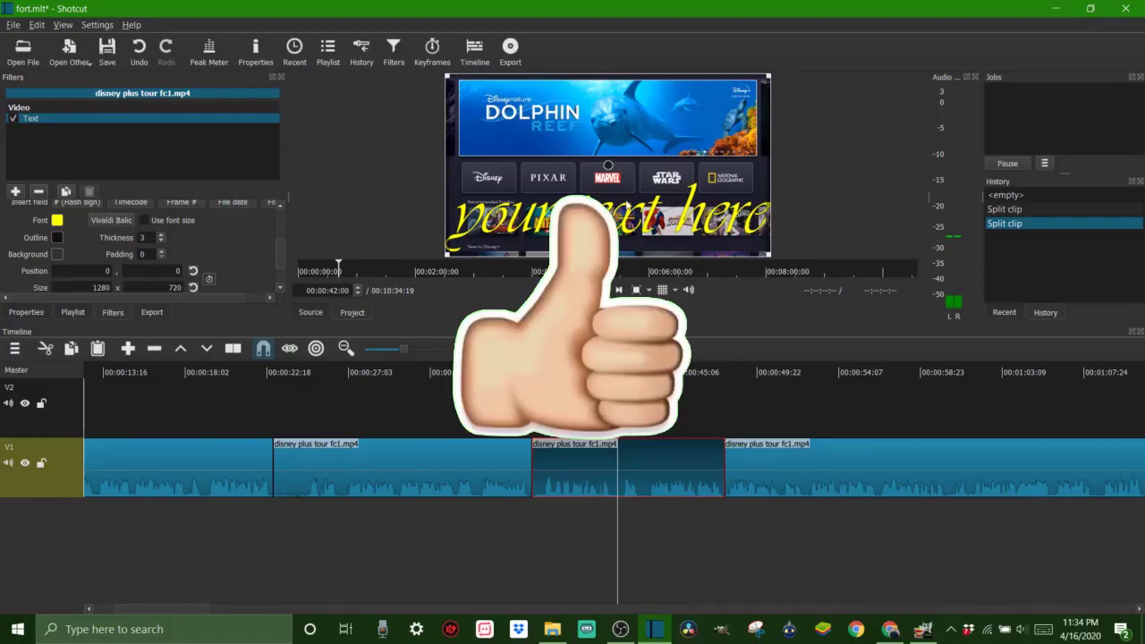
# Enlarge the preview area, shrink the text box to about 797 x 476 and move it to about 232, -199 over the Dolphin Reef banner.
pyautogui.moveTo(617, 324); pyautogui.dragTo(618, 397)
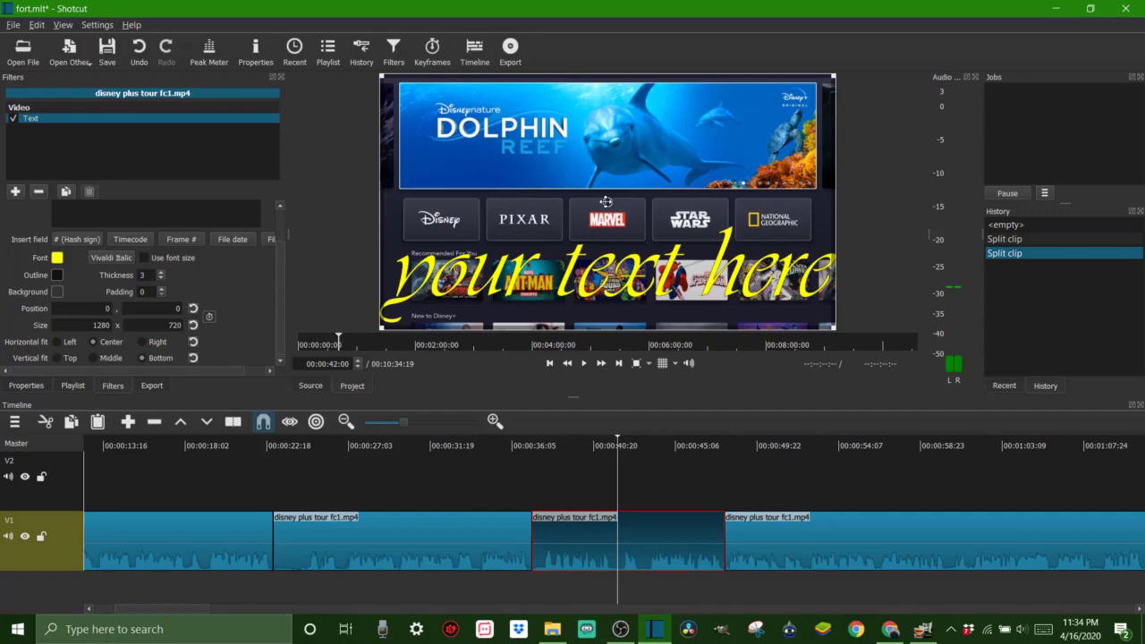
pyautogui.moveTo(608, 201); pyautogui.dragTo(605, 161)
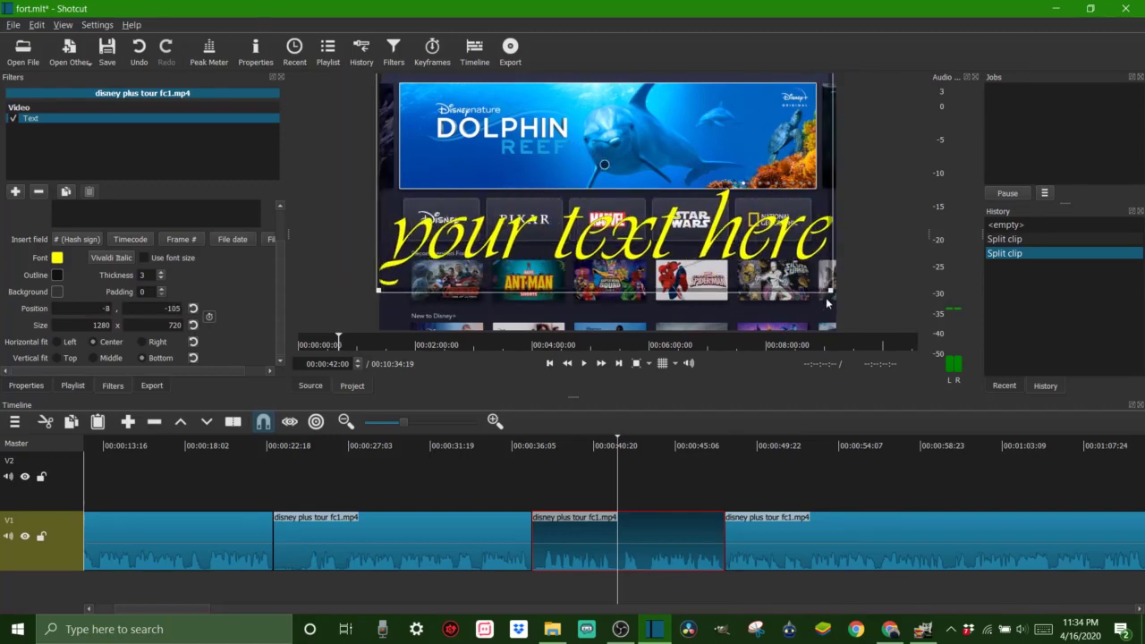
pyautogui.moveTo(832, 291); pyautogui.dragTo(625, 207)
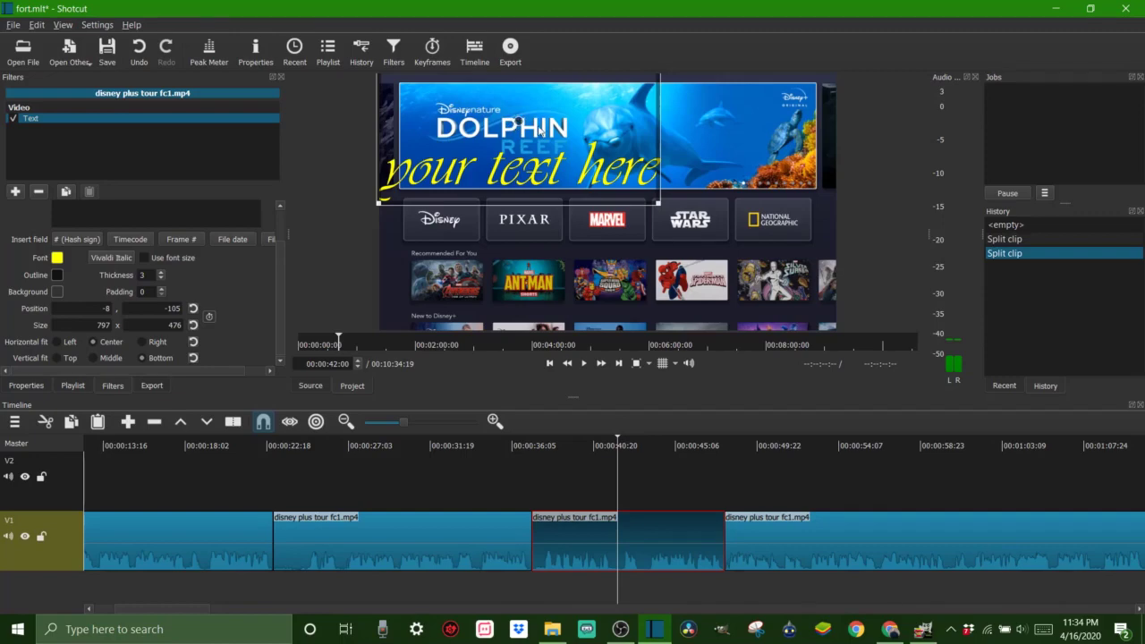
pyautogui.moveTo(517, 118); pyautogui.dragTo(612, 89)
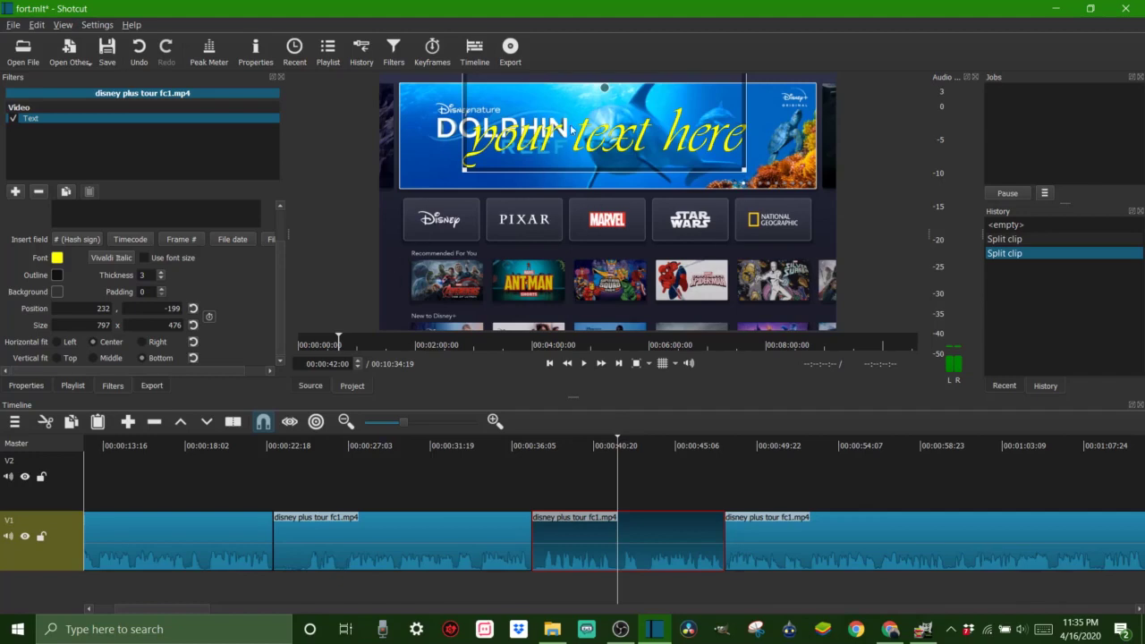
pyautogui.scroll(2, 27, 286)
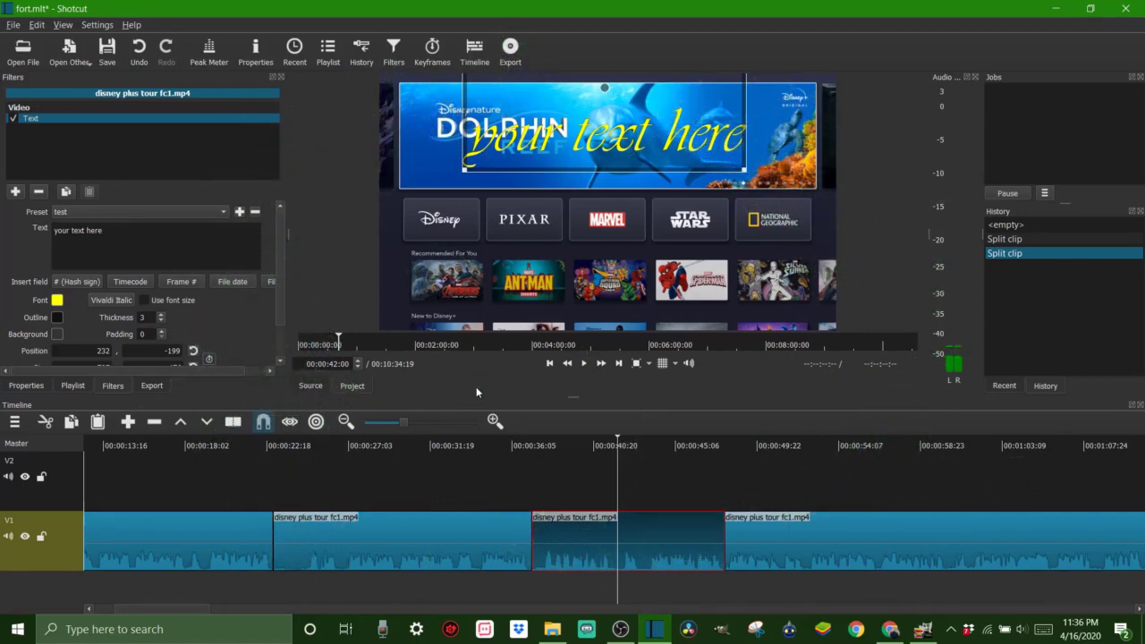
pyautogui.click(626, 631)
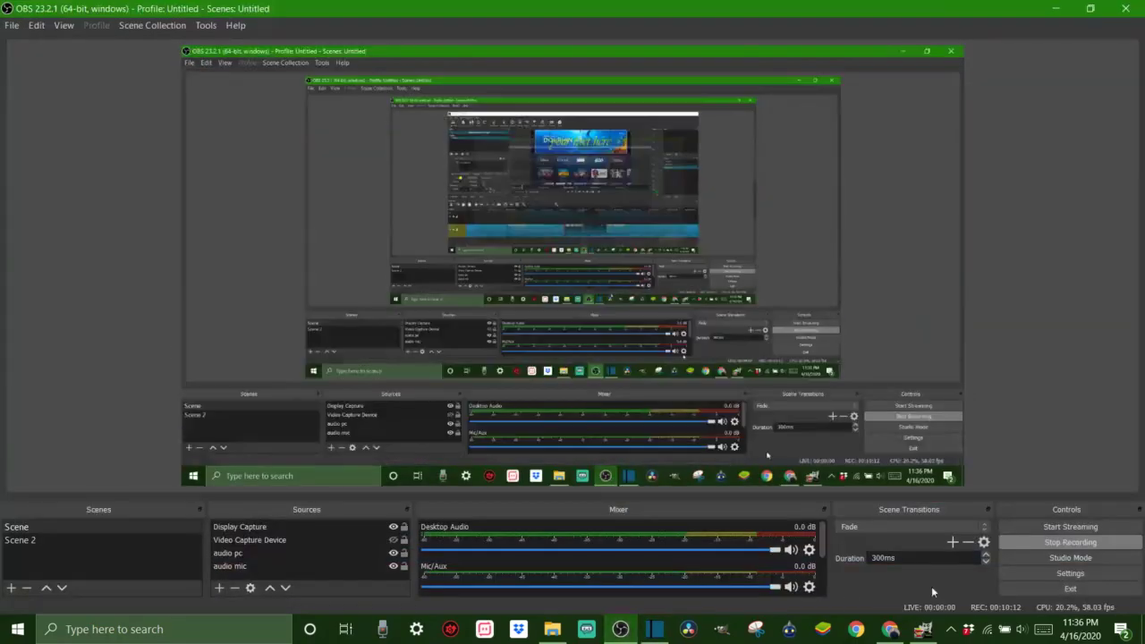
pyautogui.click(1017, 540)
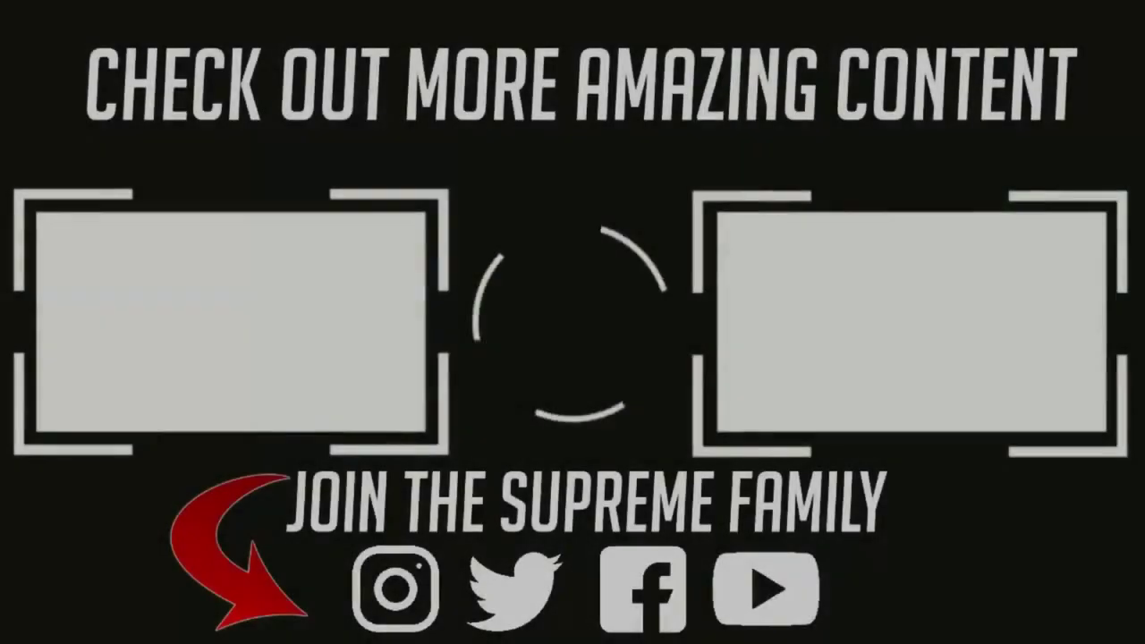